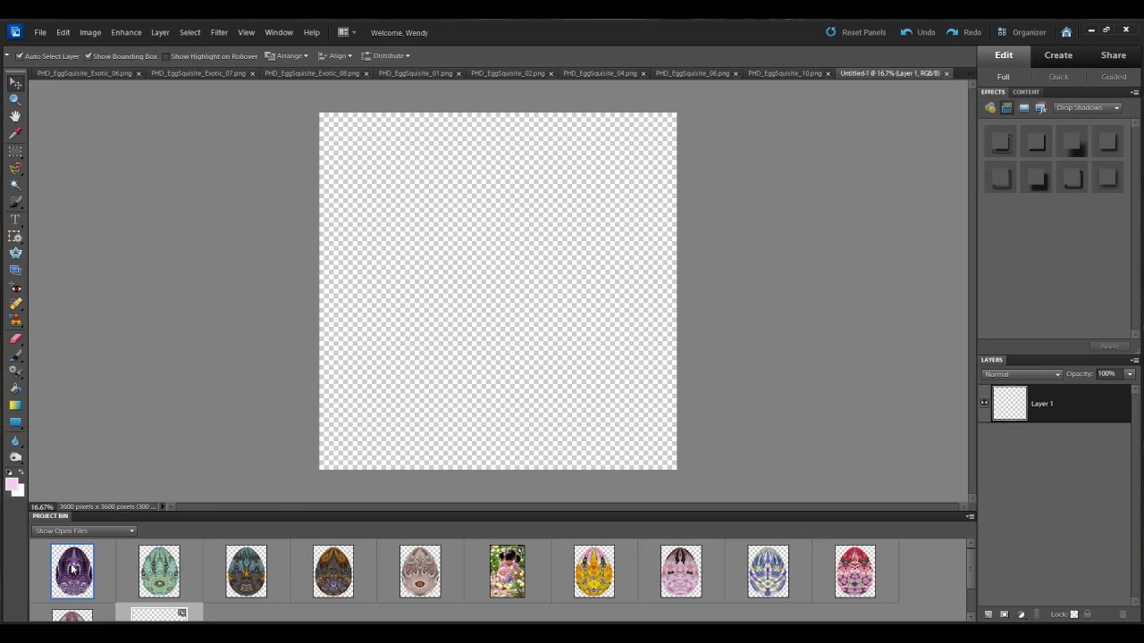
# Drag the purple, teal, blue, brown and pink egg thumbnails onto the canvas as separate layers.
pyautogui.moveTo(72, 582); pyautogui.dragTo(415, 329)
pyautogui.moveTo(158, 579); pyautogui.dragTo(471, 320)
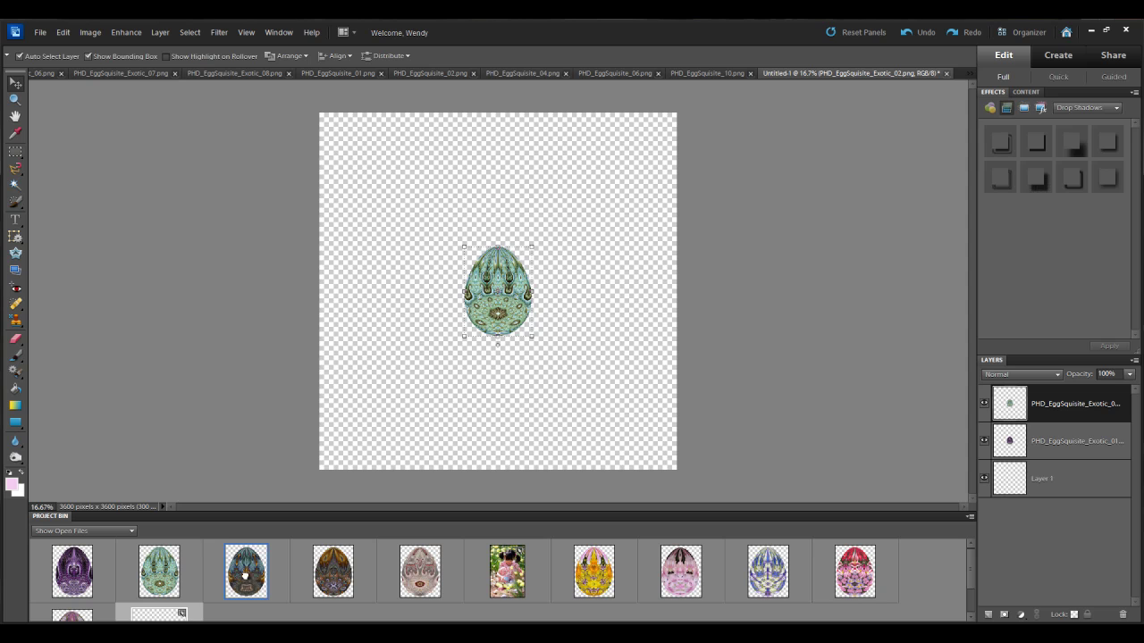
pyautogui.moveTo(240, 574); pyautogui.dragTo(501, 332)
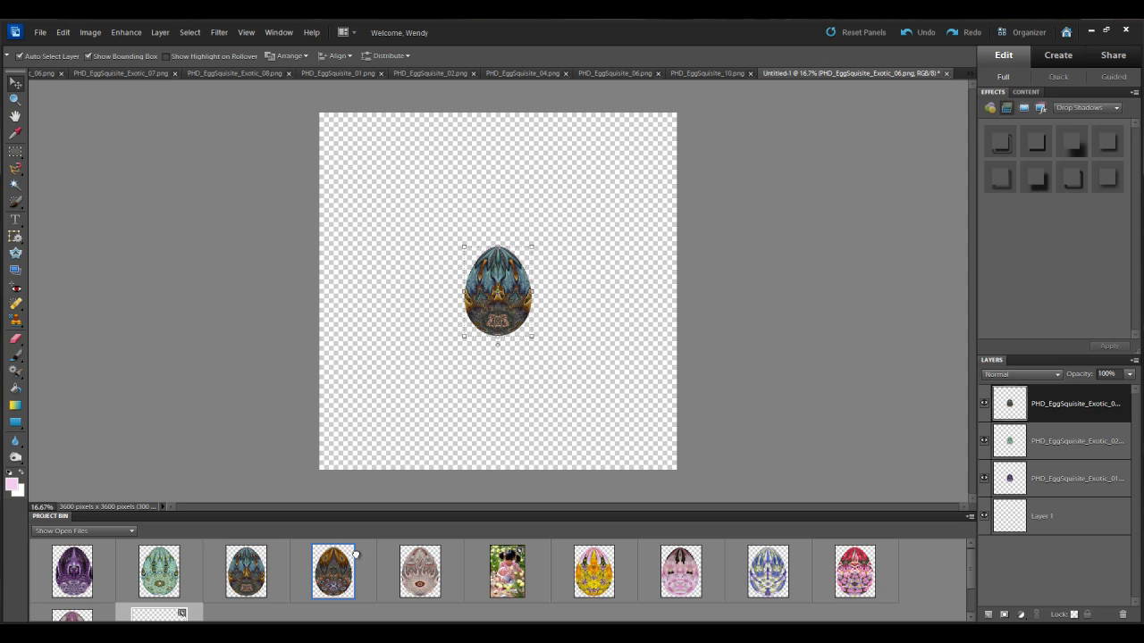
pyautogui.moveTo(343, 581); pyautogui.dragTo(504, 358)
pyautogui.moveTo(415, 590); pyautogui.dragTo(497, 337)
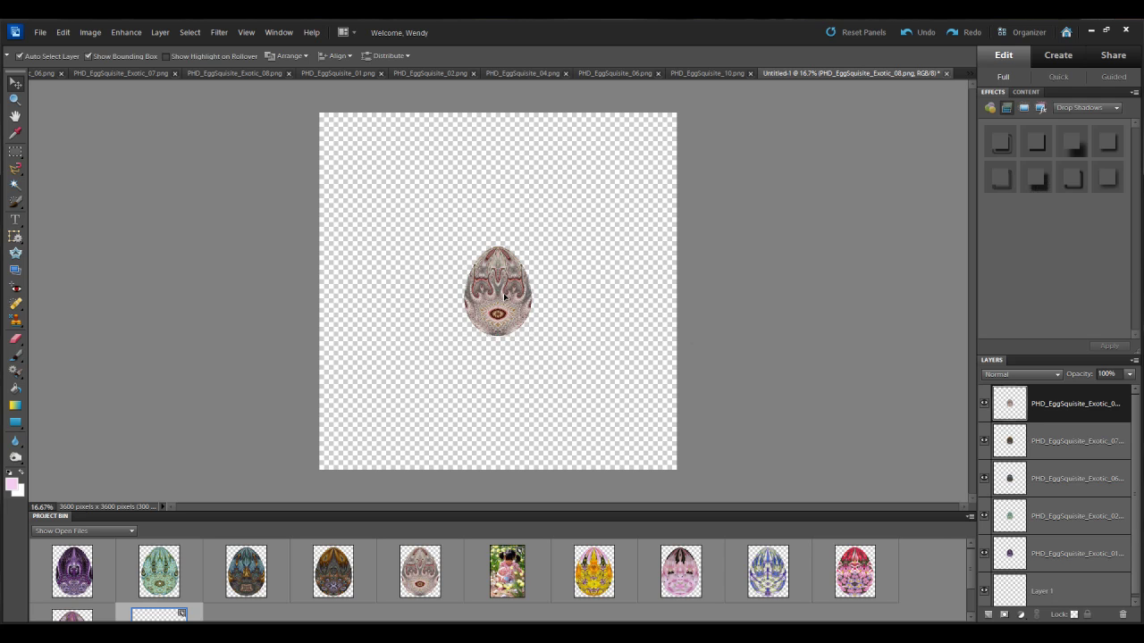
# Move the pink, brown, blue and purple eggs off the stack into a row around the teal egg.
pyautogui.moveTo(506, 298); pyautogui.dragTo(618, 375)
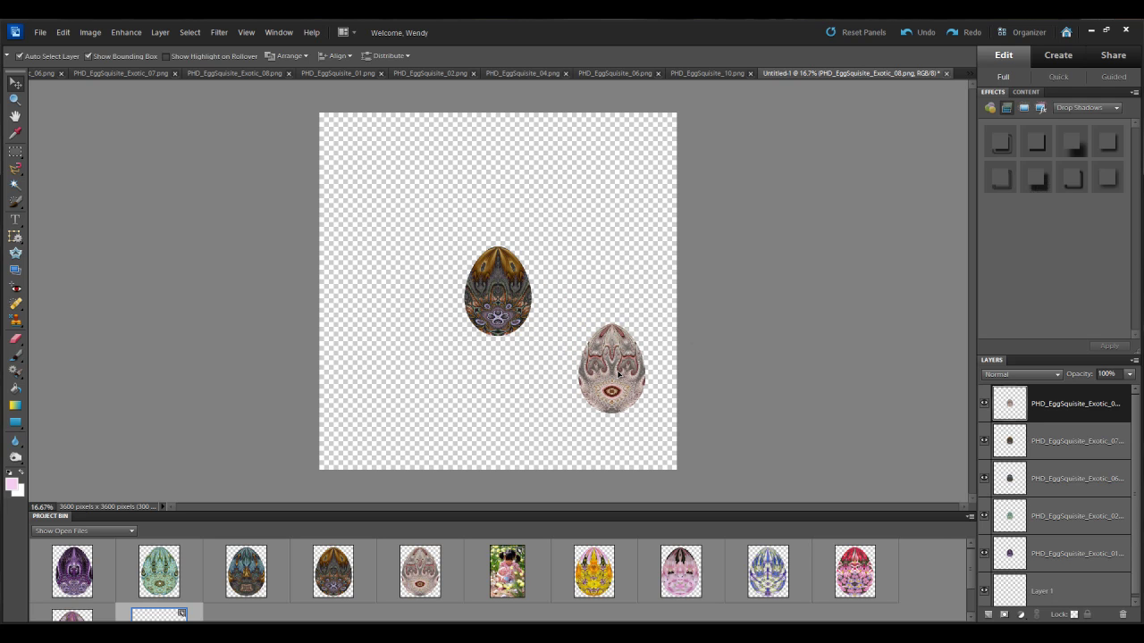
pyautogui.moveTo(505, 278); pyautogui.dragTo(562, 355)
pyautogui.moveTo(505, 285); pyautogui.dragTo(437, 362)
pyautogui.click(509, 280)
pyautogui.moveTo(508, 284); pyautogui.dragTo(387, 371)
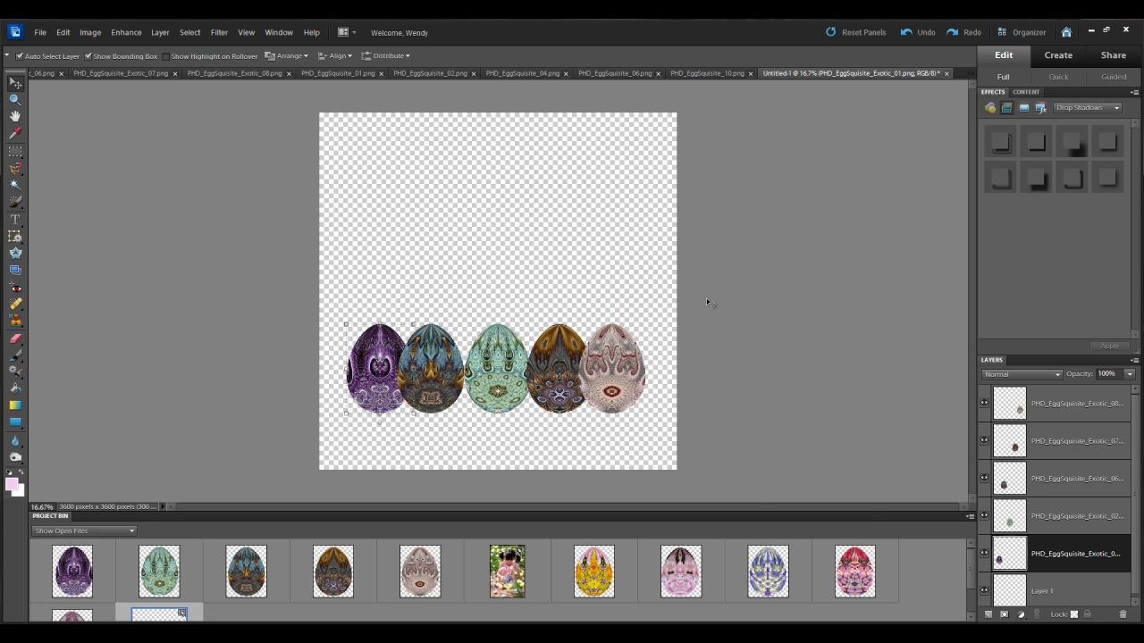
# Zoom to 33.33% and enlarge the purple egg to about 127%.
pyautogui.hotkey('ctrl', '=')
pyautogui.hotkey('ctrl', '=')
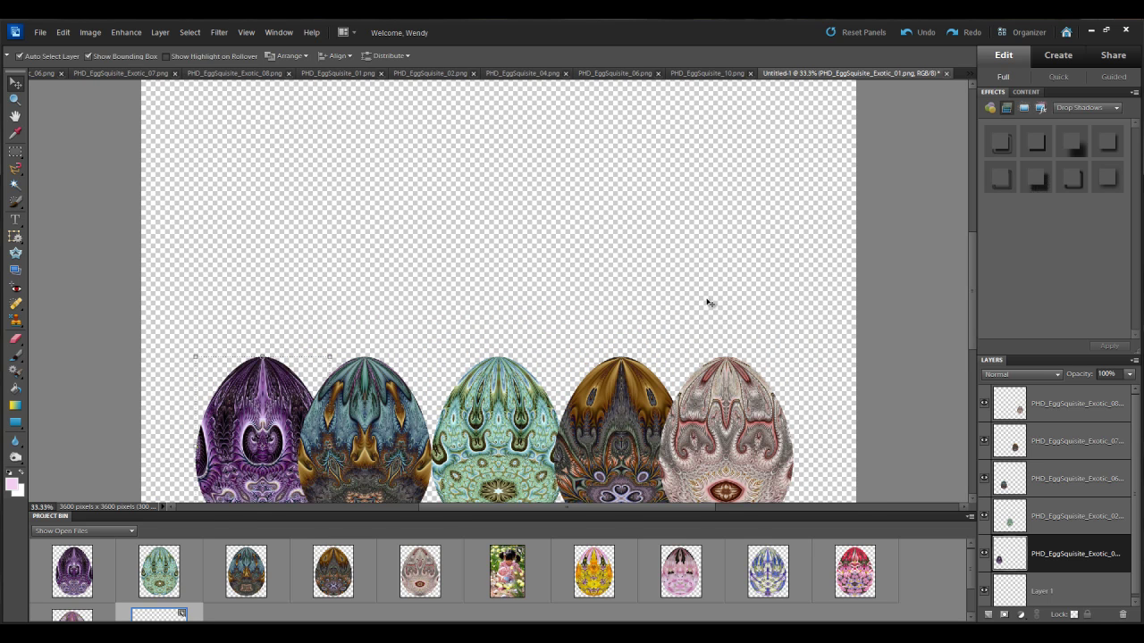
pyautogui.scroll(-5, 707, 302)
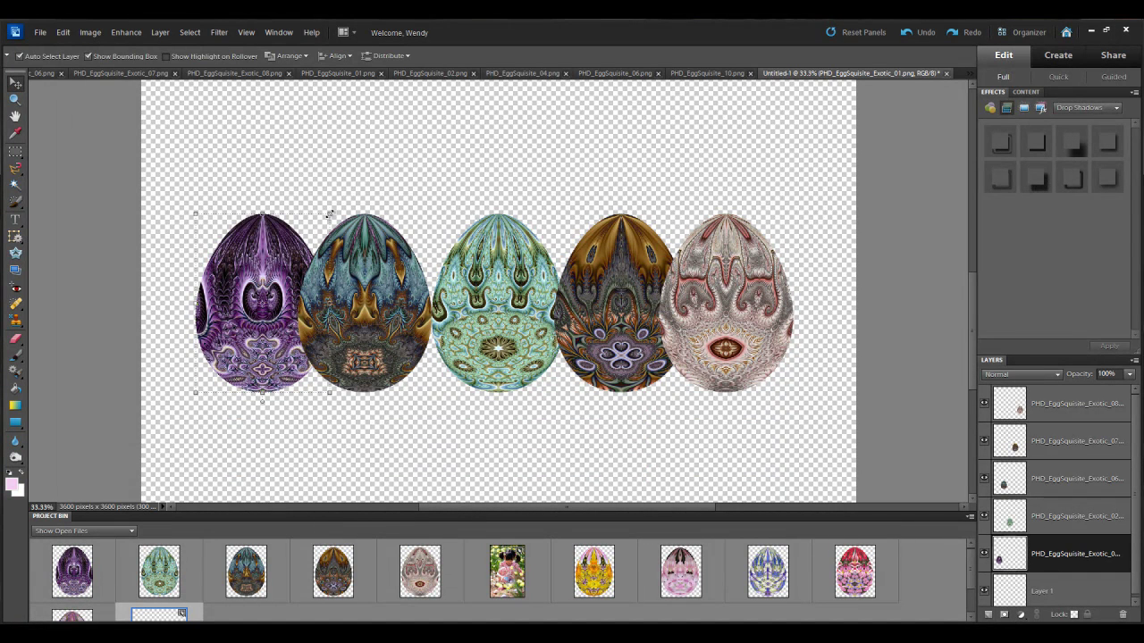
pyautogui.moveTo(330, 214); pyautogui.dragTo(365, 165)
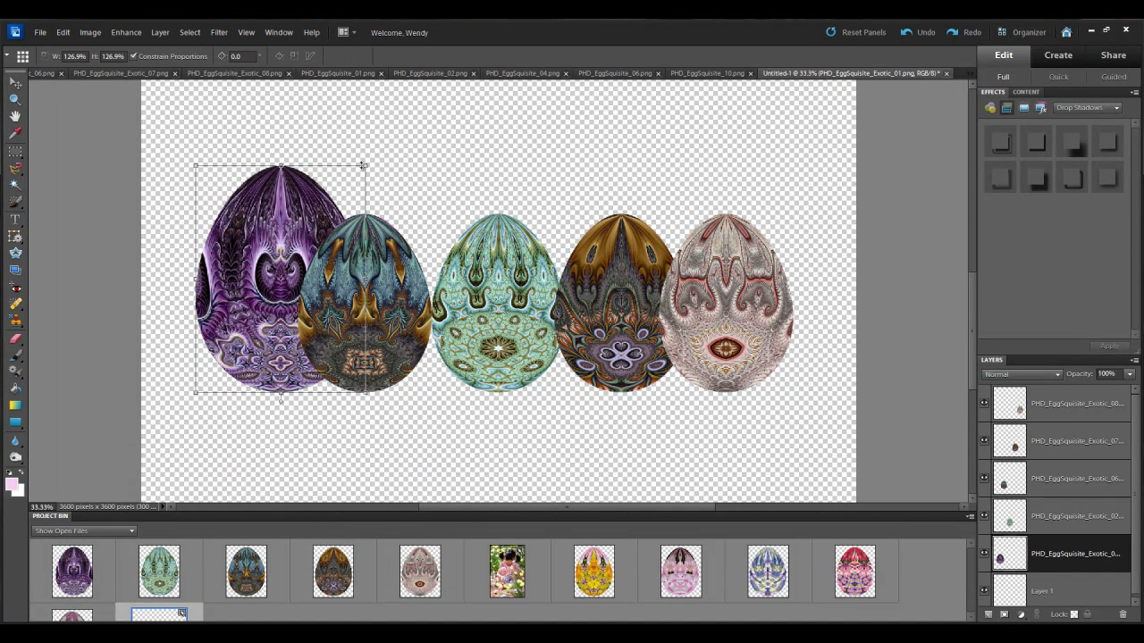
# Commit the purple egg's enlargement, then rotate the blue egg a few degrees and nudge it down.
pyautogui.click(340, 400)
pyautogui.click(365, 386)
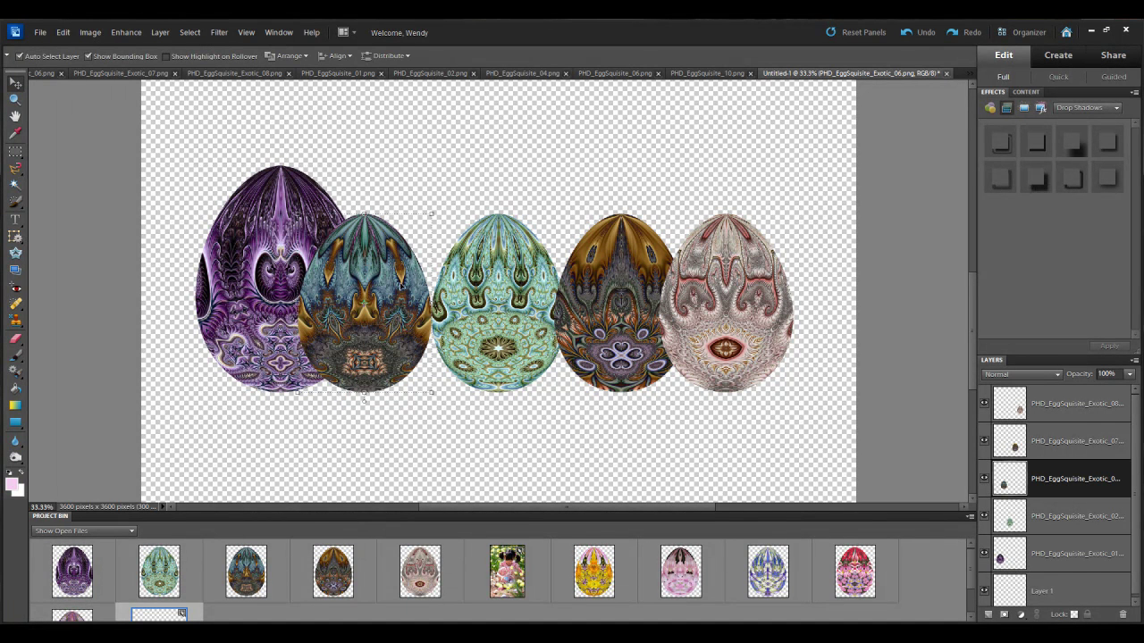
pyautogui.moveTo(435, 212); pyautogui.dragTo(419, 201)
pyautogui.moveTo(394, 293); pyautogui.dragTo(403, 302)
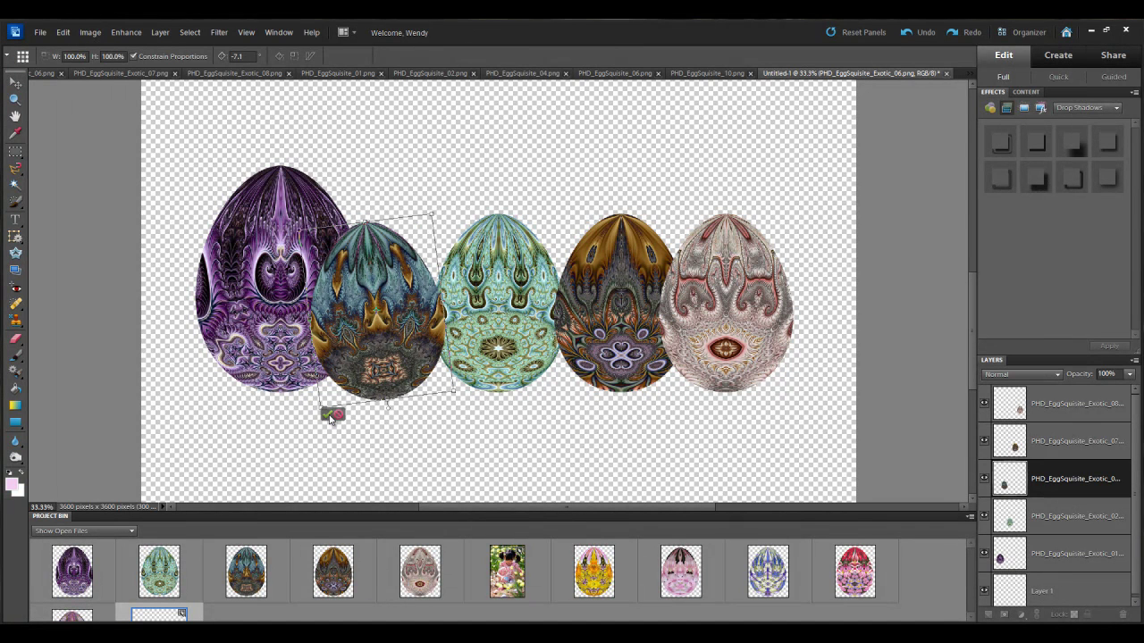
pyautogui.click(330, 416)
# Rotate the teal egg about 6°, nudge it down-left and shrink it to about 84%.
pyautogui.click(504, 299)
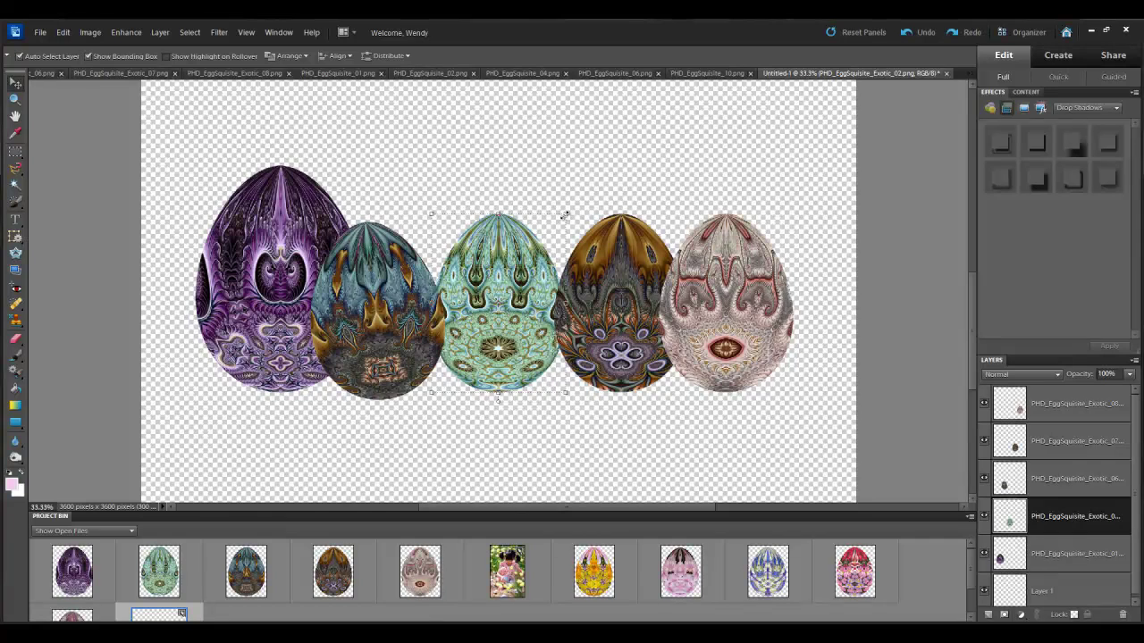
pyautogui.moveTo(565, 216); pyautogui.dragTo(575, 221)
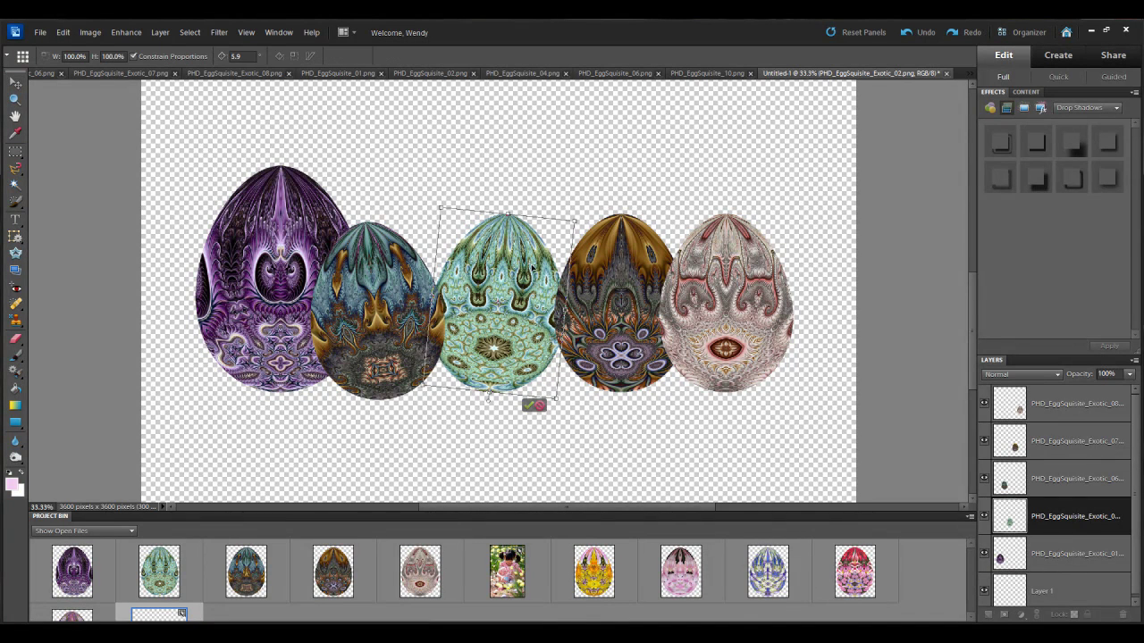
pyautogui.moveTo(532, 266); pyautogui.dragTo(523, 276)
pyautogui.moveTo(567, 229); pyautogui.dragTo(542, 254)
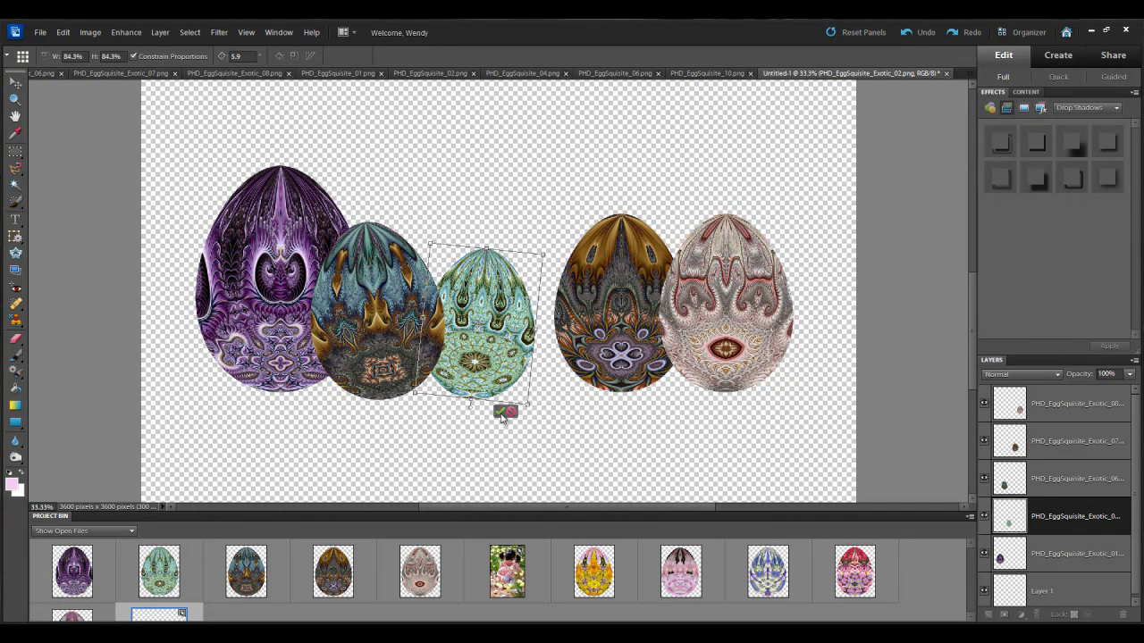
pyautogui.click(500, 414)
# Move the brown egg left, tilting it 6.1° and enlarging it to 105.7%.
pyautogui.moveTo(601, 325); pyautogui.dragTo(561, 334)
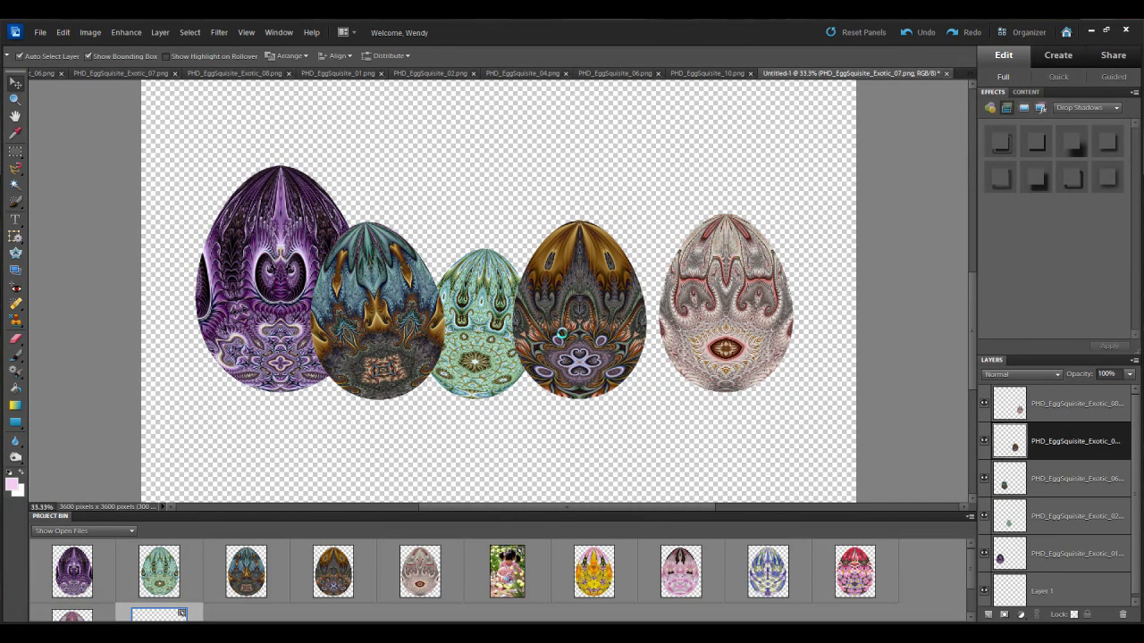
pyautogui.moveTo(650, 217)
pyautogui.mouseDown()
pyautogui.moveTo(659, 230)
pyautogui.moveTo(663, 211)
pyautogui.mouseUp()
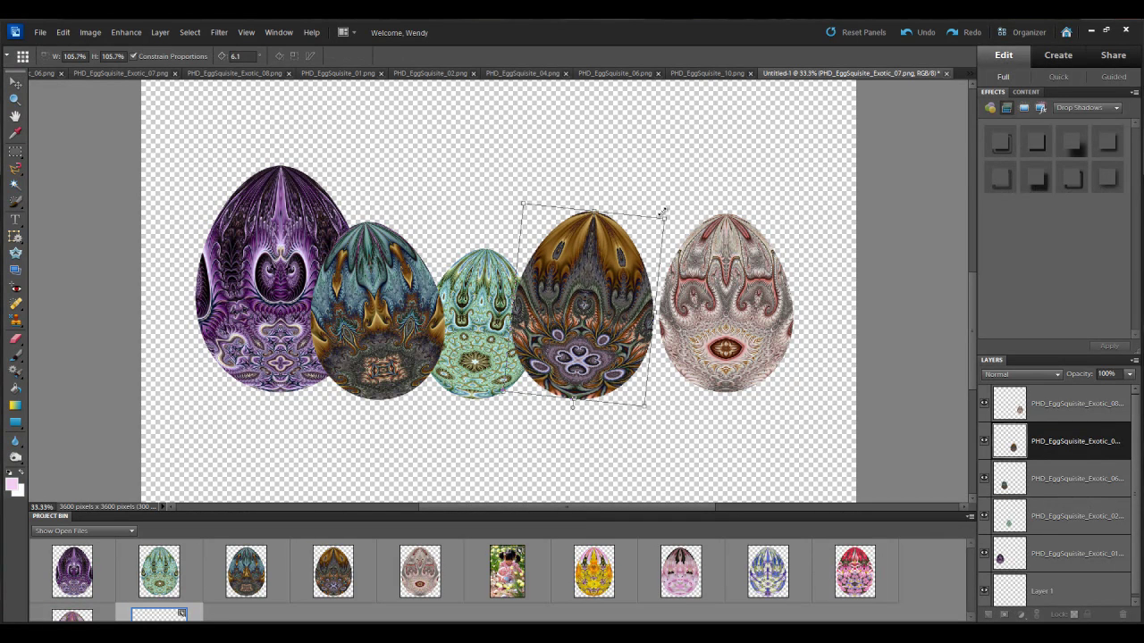
pyautogui.click(618, 416)
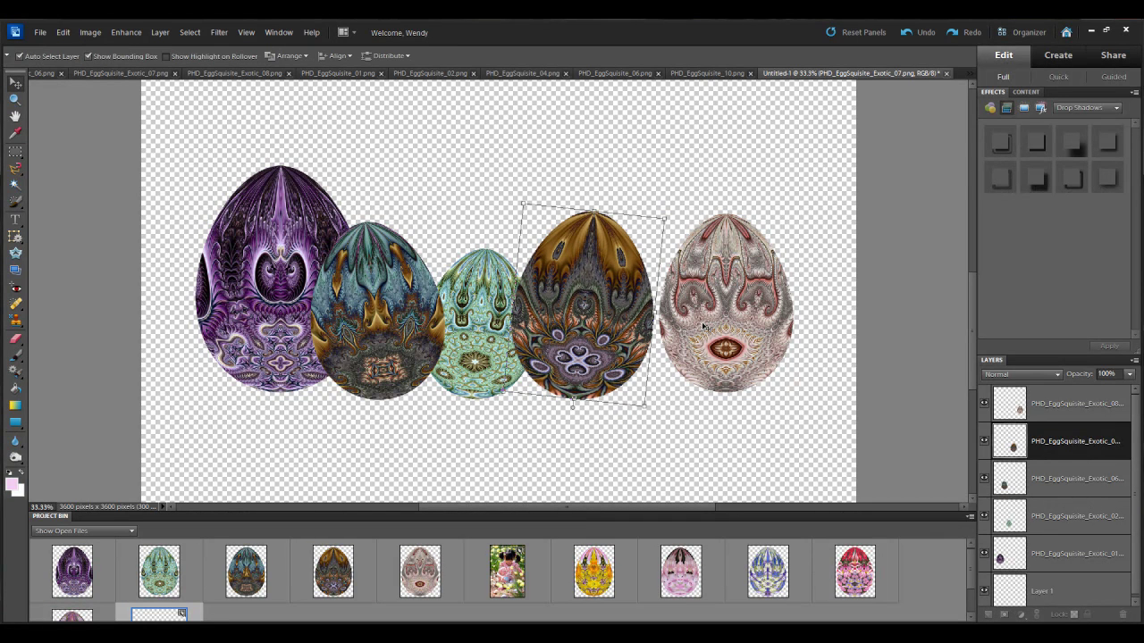
# Move the pink egg against the brown egg and shrink it to about 62.9%.
pyautogui.click(736, 328)
pyautogui.moveTo(735, 328); pyautogui.dragTo(713, 335)
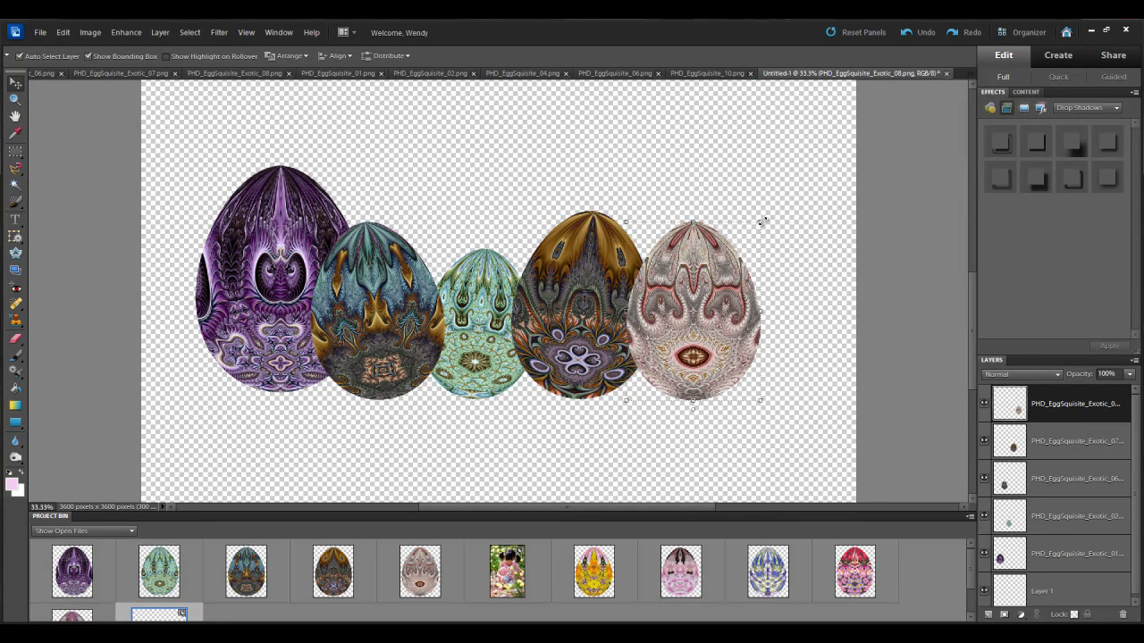
pyautogui.click(748, 263)
pyautogui.moveTo(747, 262); pyautogui.dragTo(730, 309)
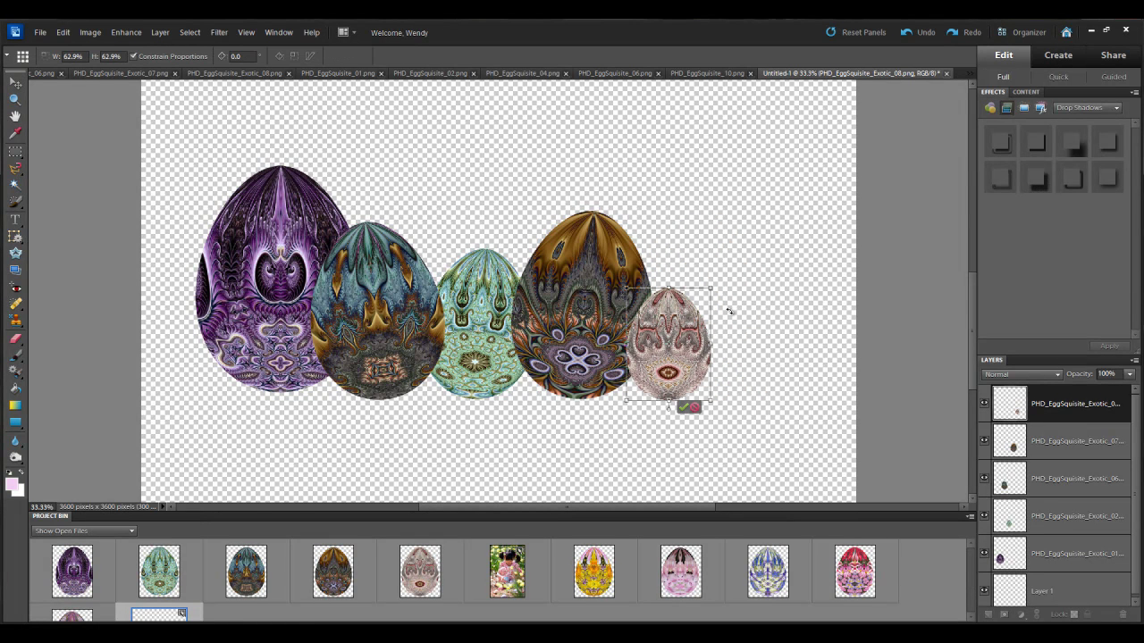
pyautogui.click(682, 409)
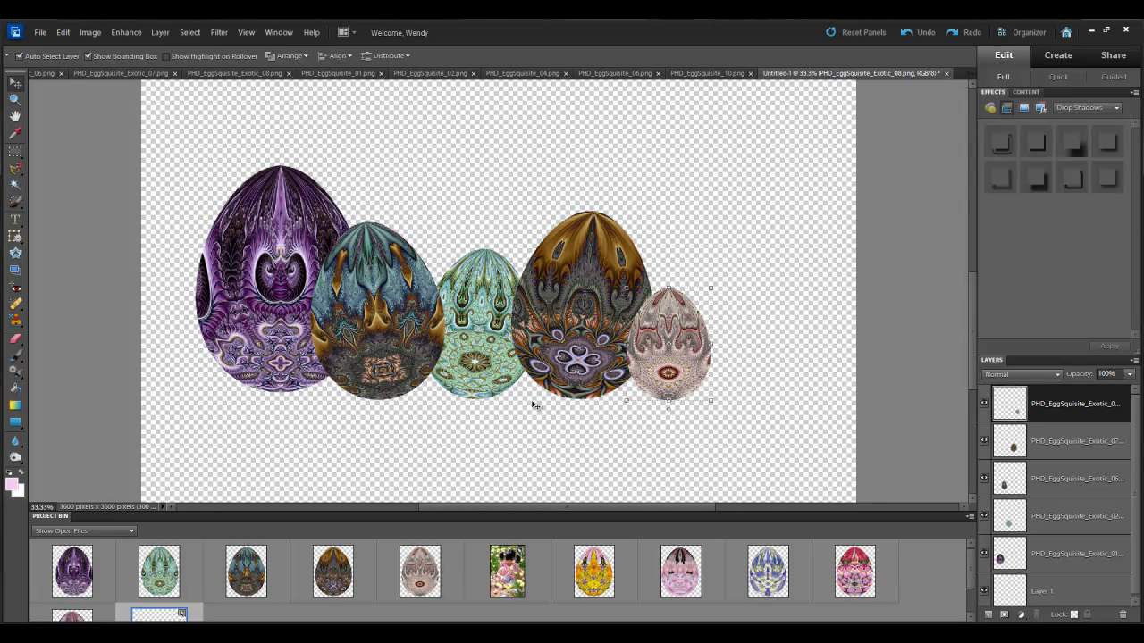
pyautogui.click(484, 375)
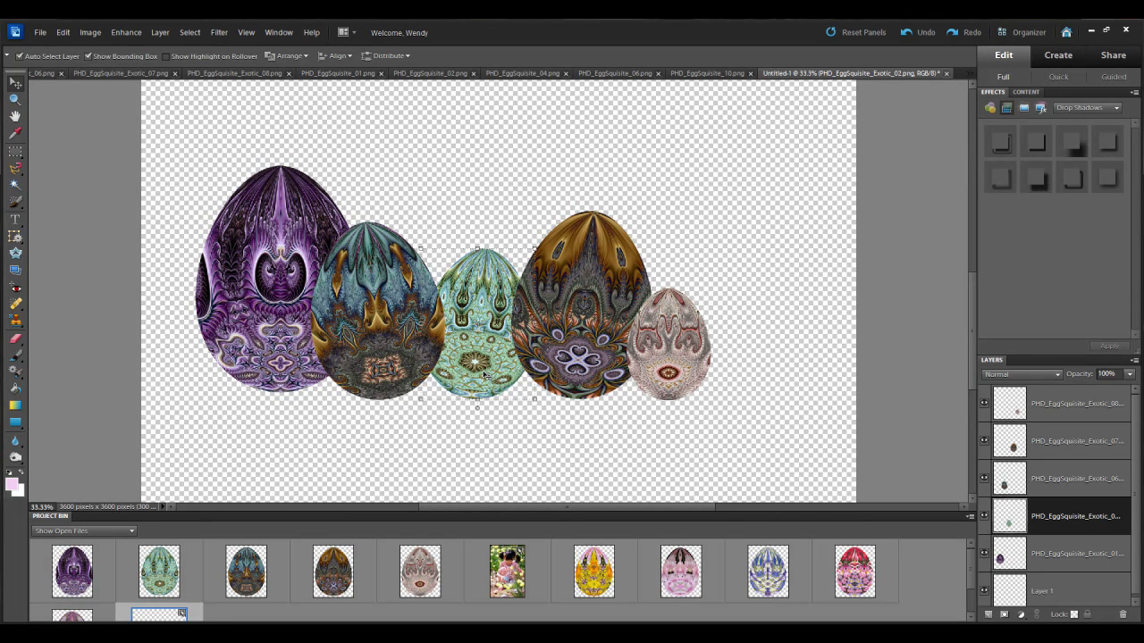
pyautogui.rightClick(485, 375)
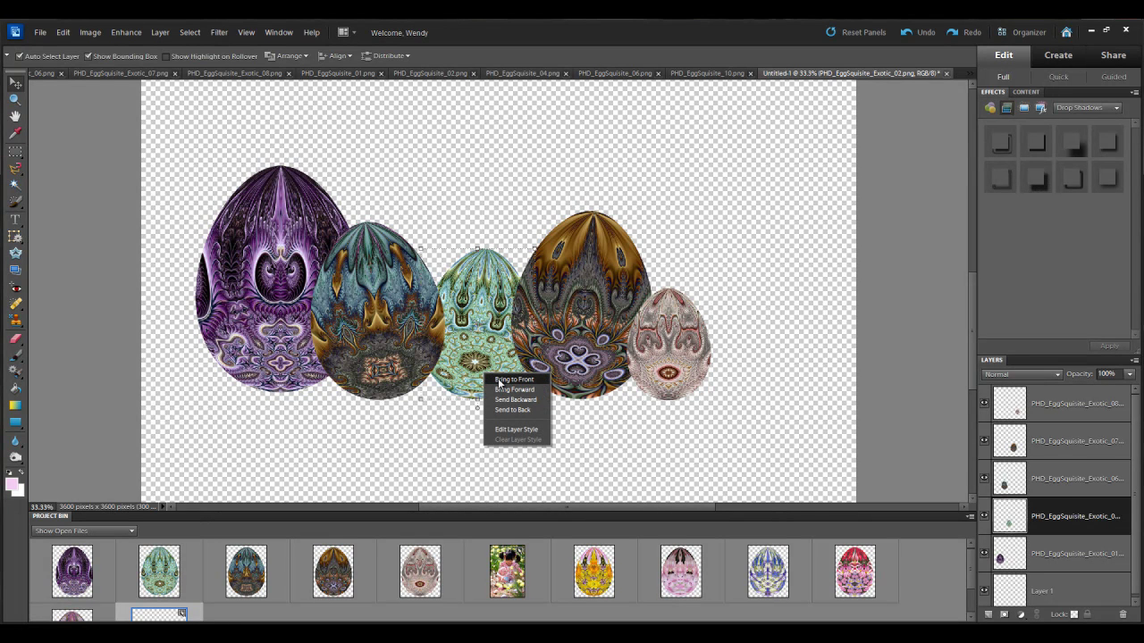
# Bring the teal egg to the front, then align the bottom edges of all five eggs.
pyautogui.click(500, 382)
pyautogui.click(505, 430)
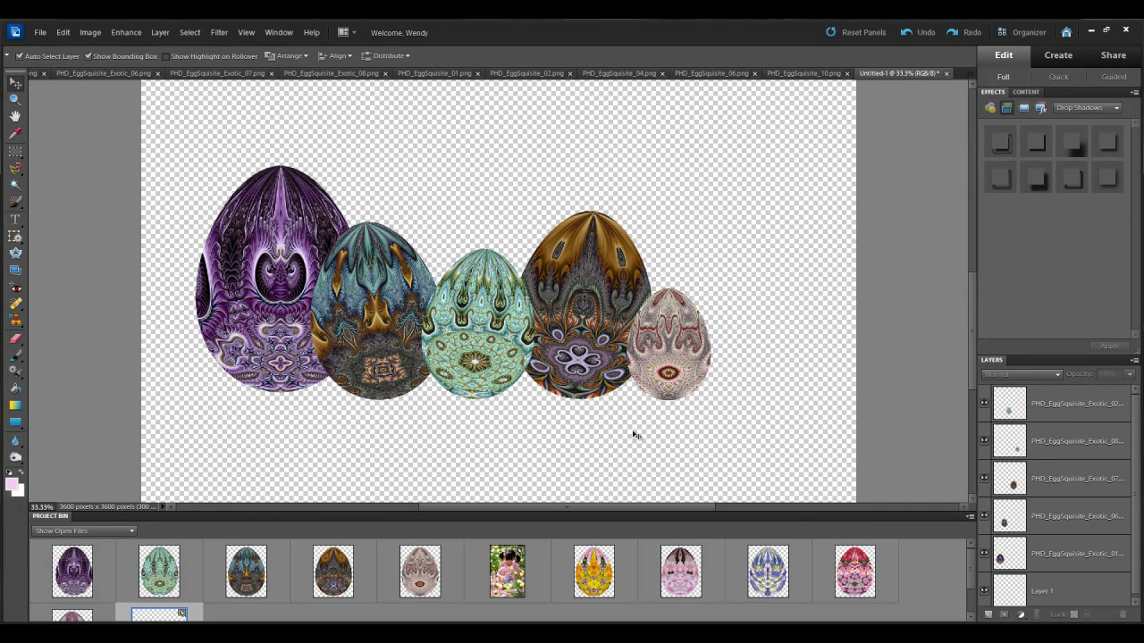
pyautogui.moveTo(831, 467); pyautogui.dragTo(141, 128)
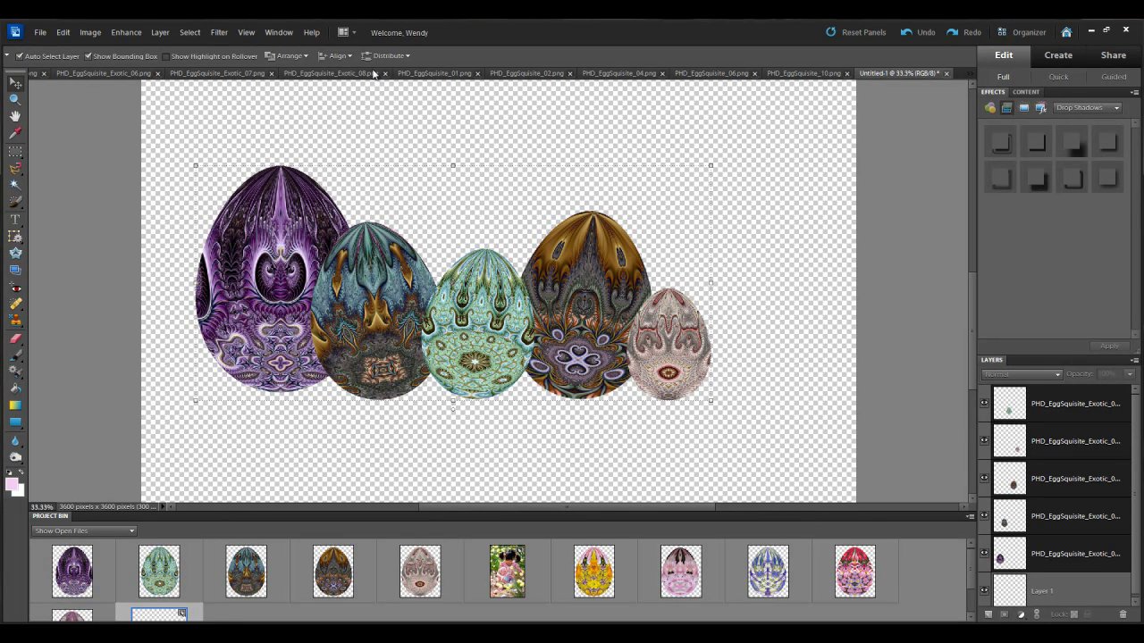
pyautogui.click(337, 57)
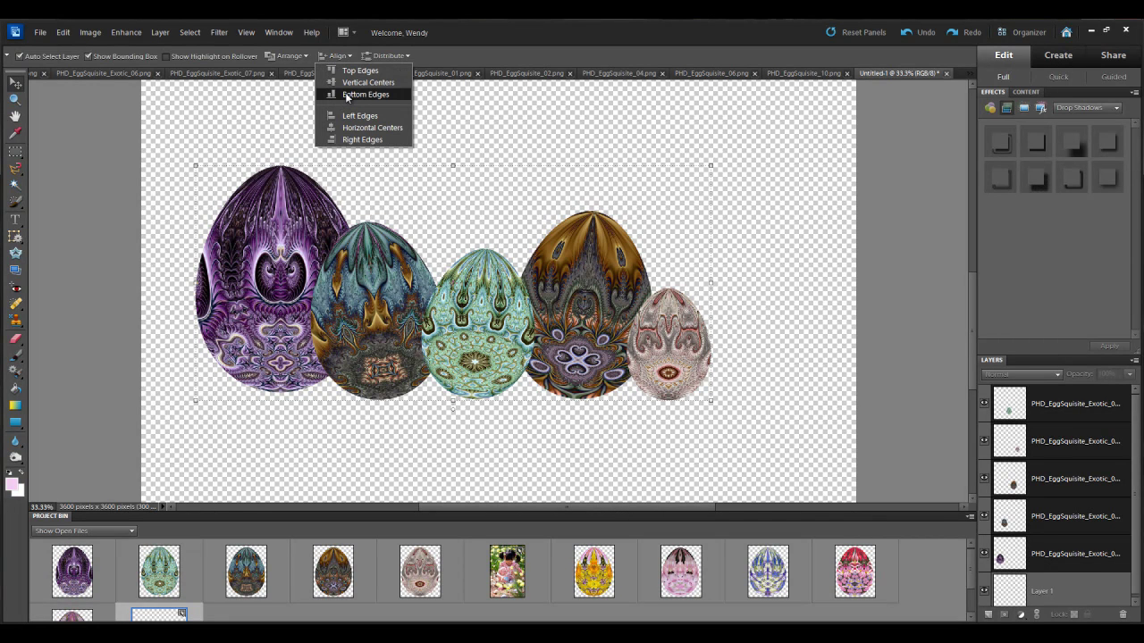
pyautogui.click(348, 94)
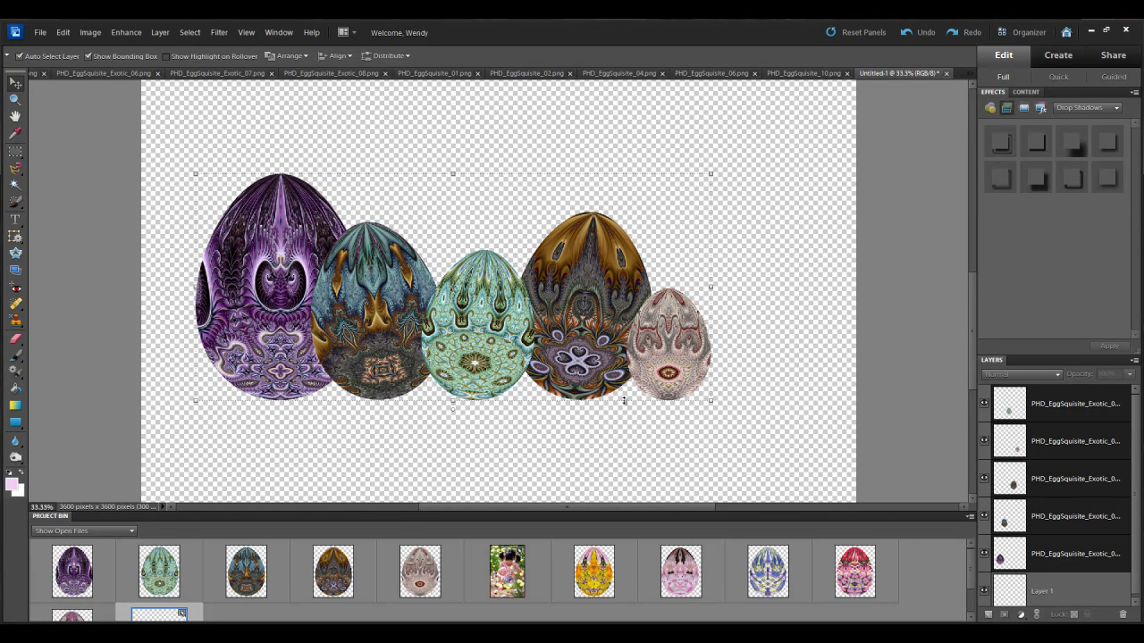
pyautogui.click(572, 429)
# Style the purple egg layer with a Bevel of enlarged Size plus a Drop Shadow.
pyautogui.click(255, 261)
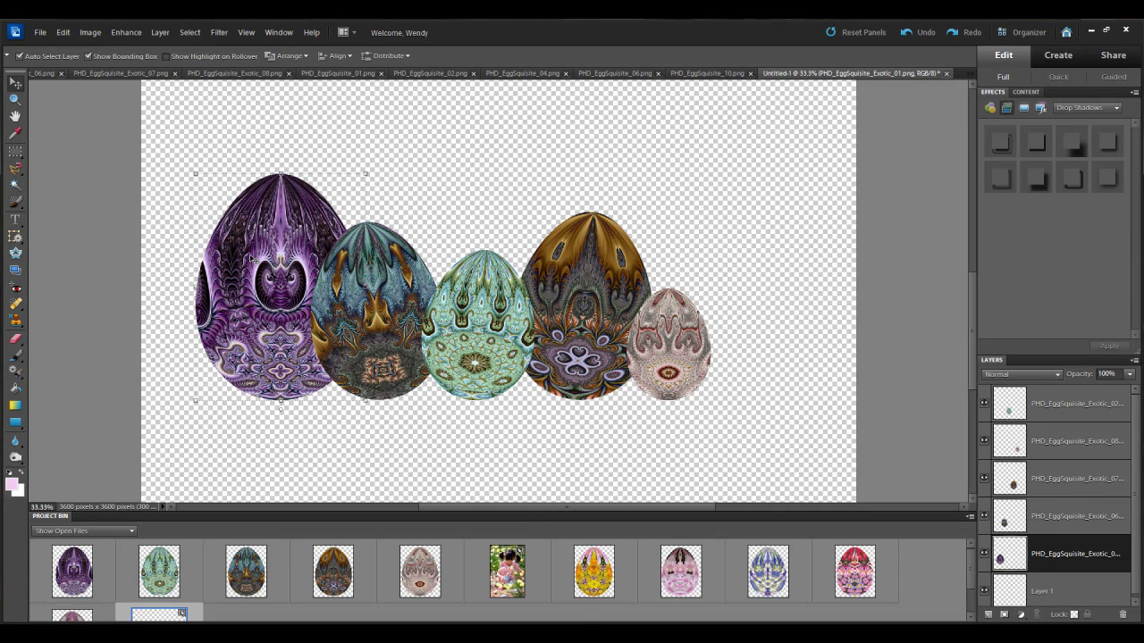
pyautogui.rightClick(252, 259)
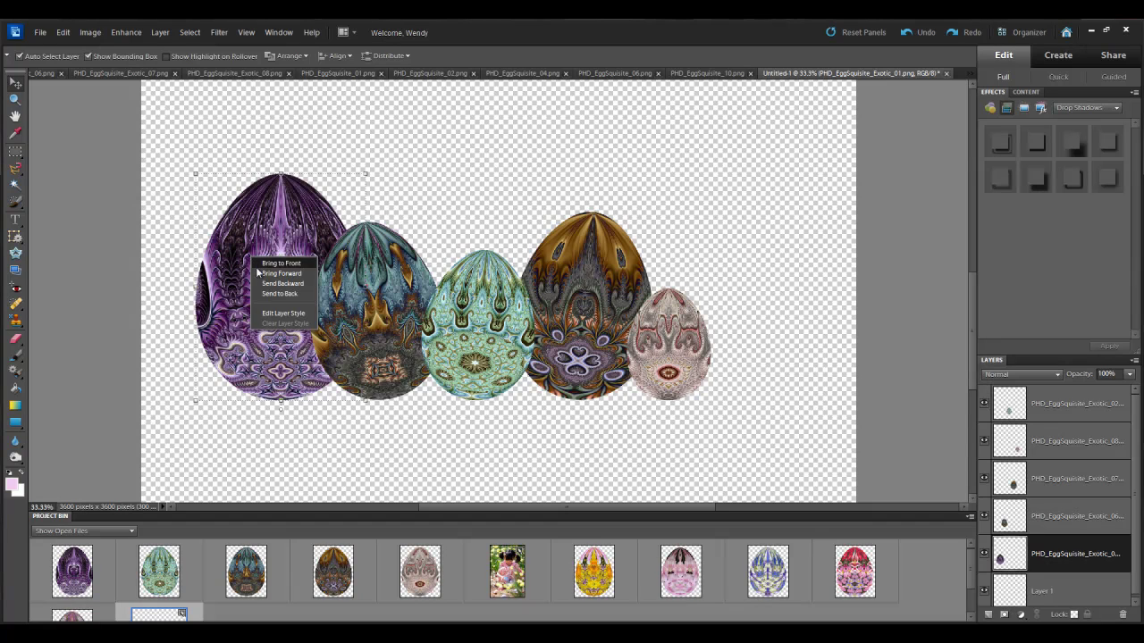
pyautogui.click(271, 315)
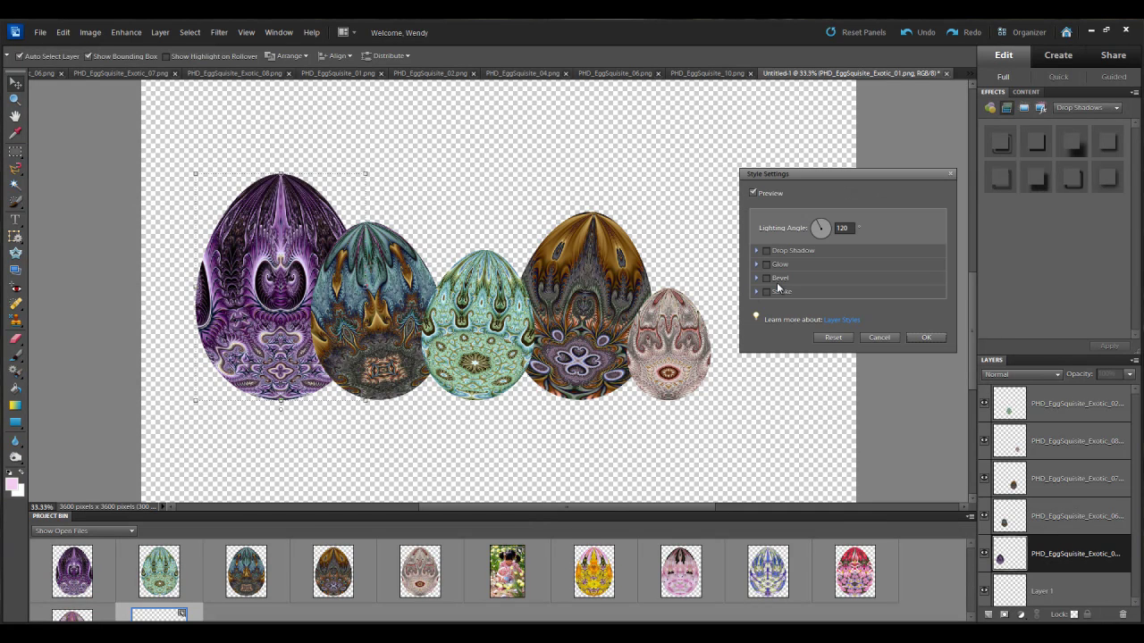
pyautogui.click(766, 279)
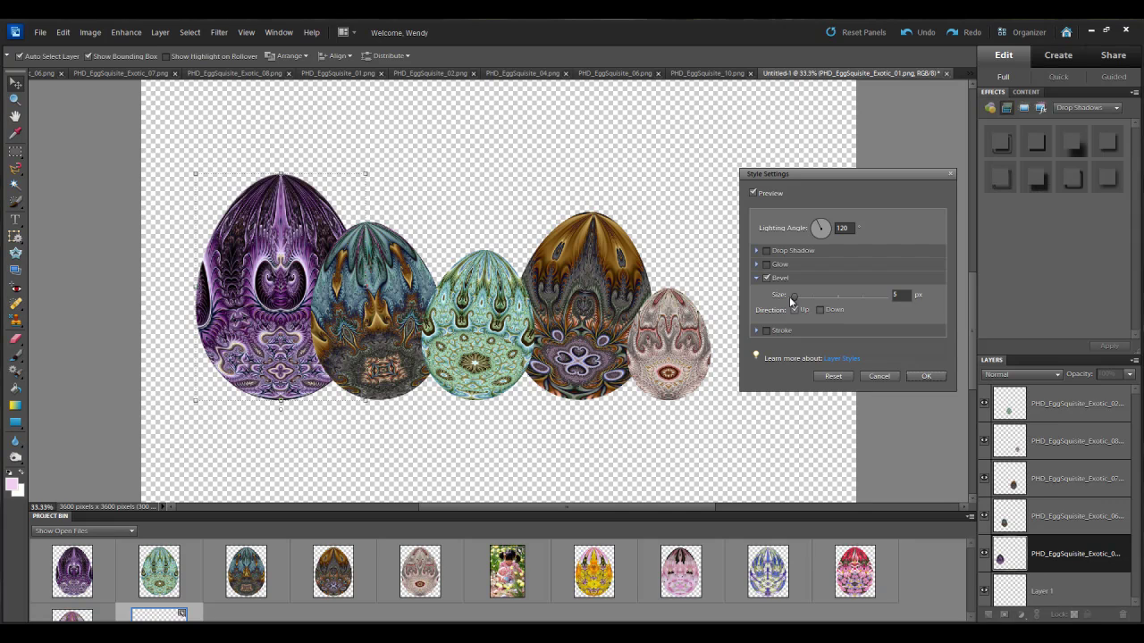
pyautogui.moveTo(794, 301); pyautogui.dragTo(838, 303)
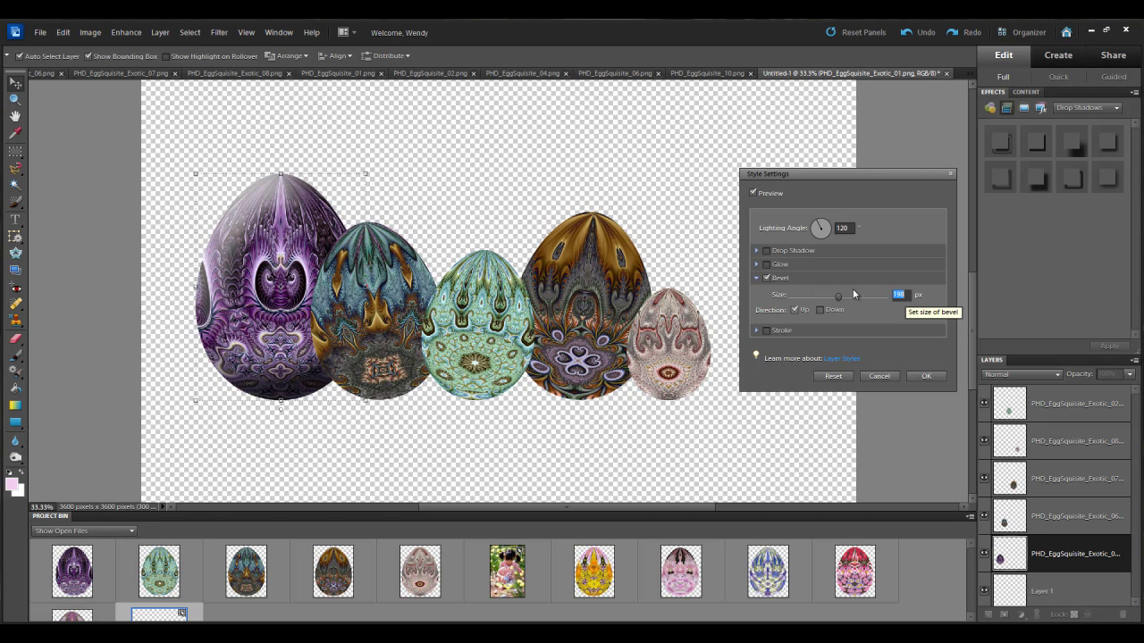
pyautogui.click(766, 251)
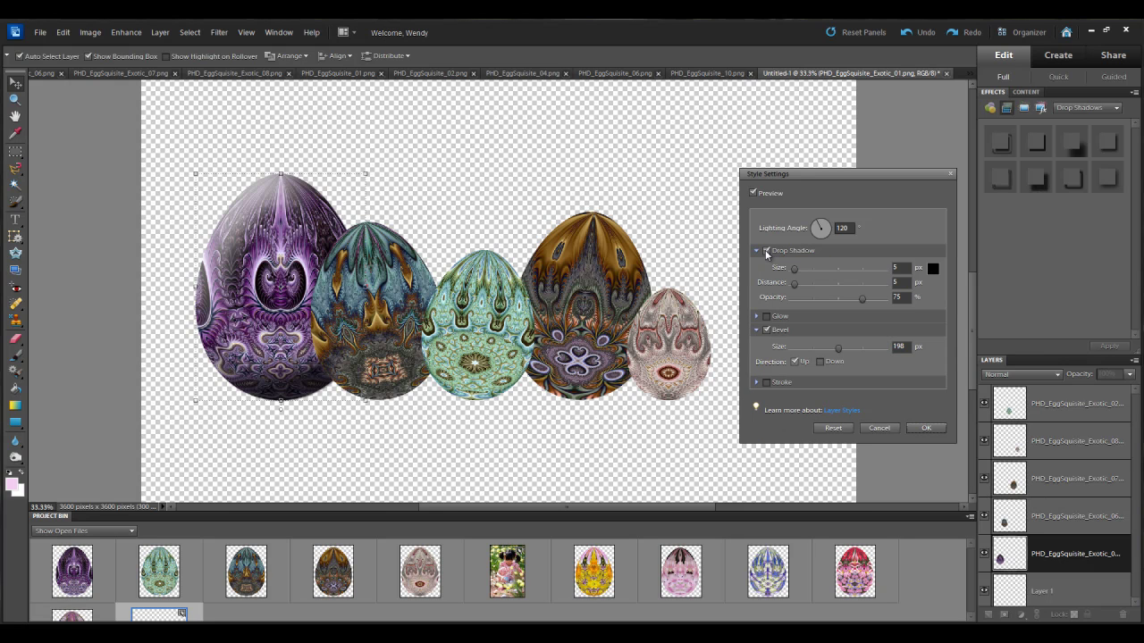
pyautogui.click(933, 430)
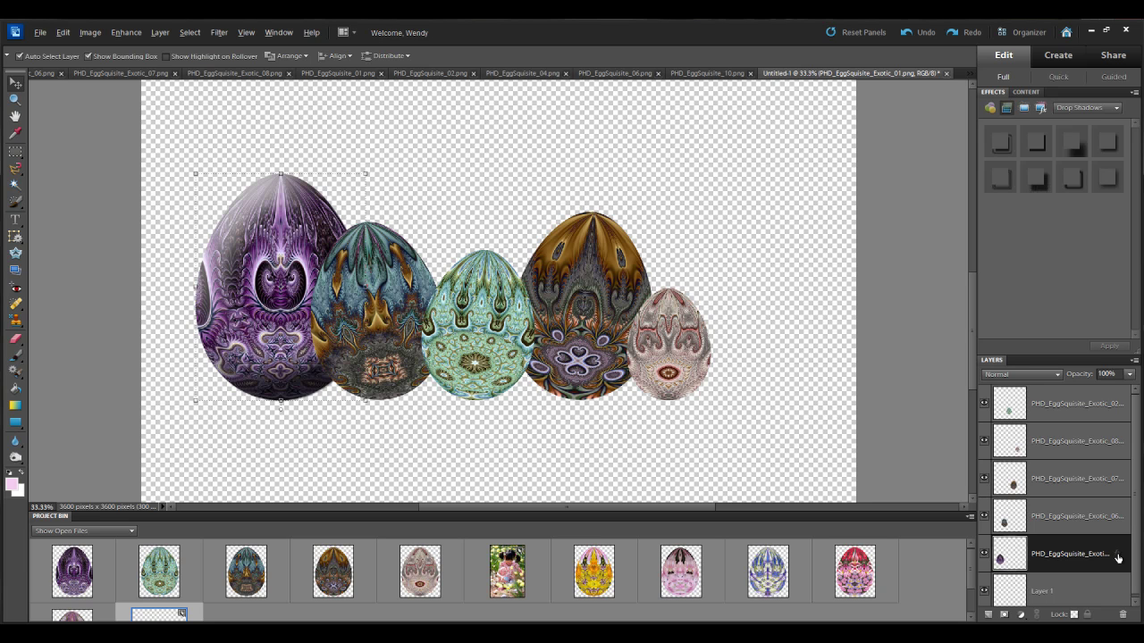
# Copy the purple egg's fx style onto each of the other four egg layers in turn.
pyautogui.moveTo(1118, 557); pyautogui.dragTo(1118, 521)
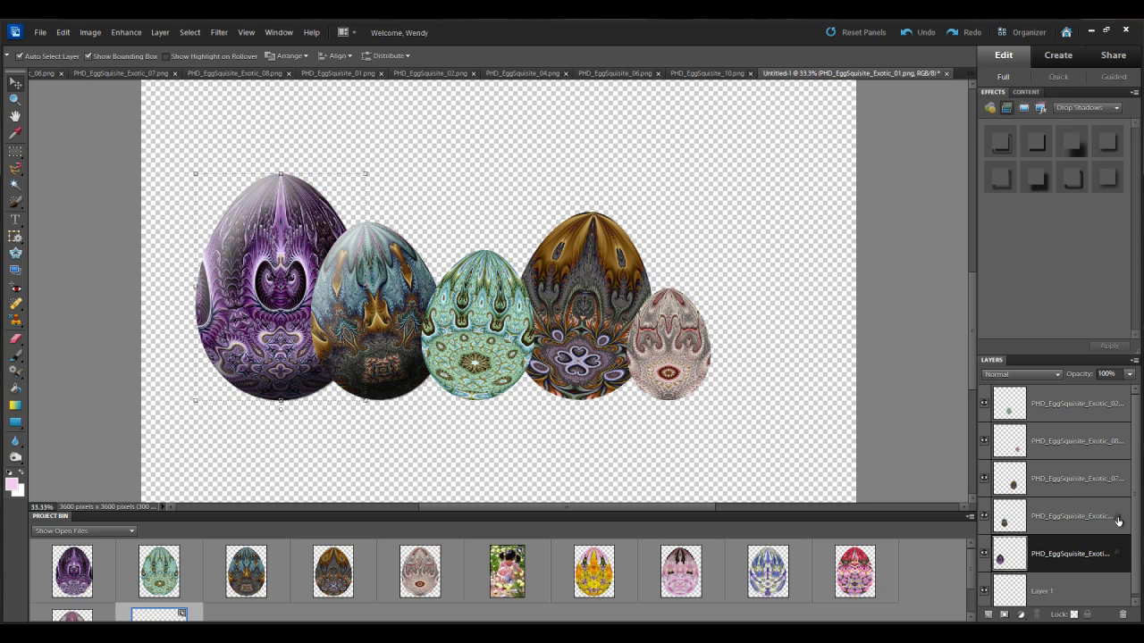
pyautogui.click(1118, 521)
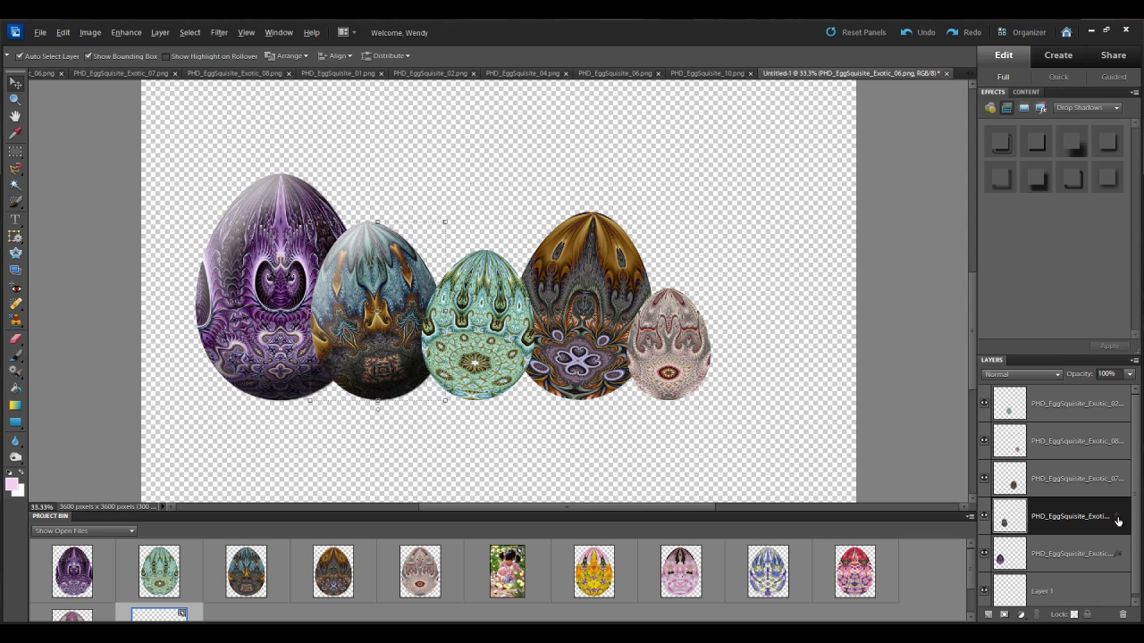
pyautogui.moveTo(1117, 521); pyautogui.dragTo(1118, 483)
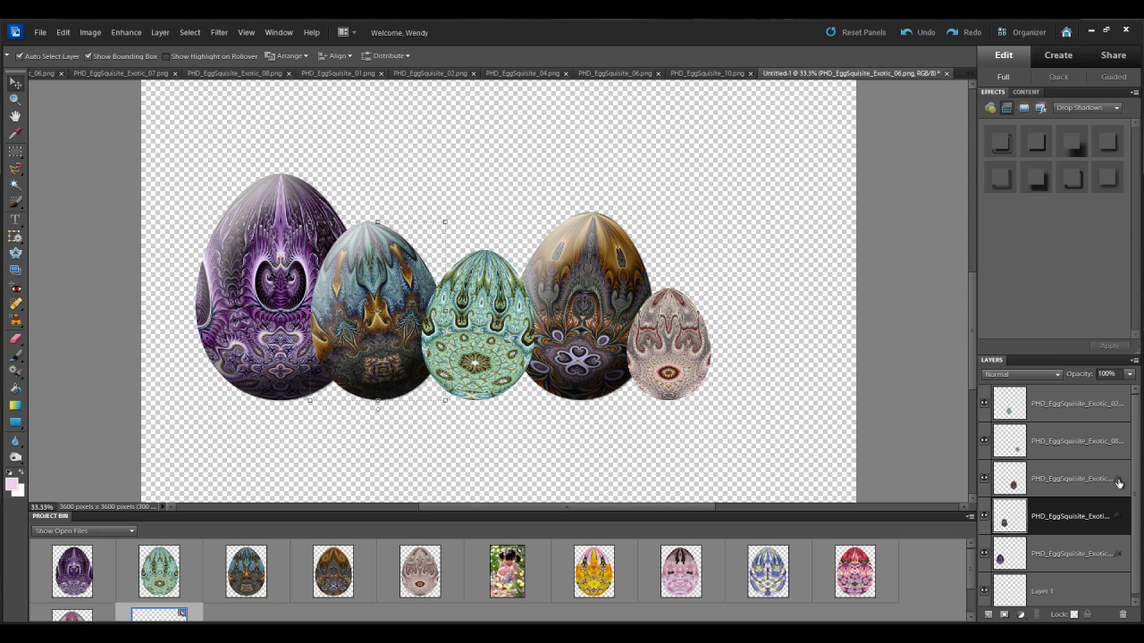
pyautogui.click(1118, 483)
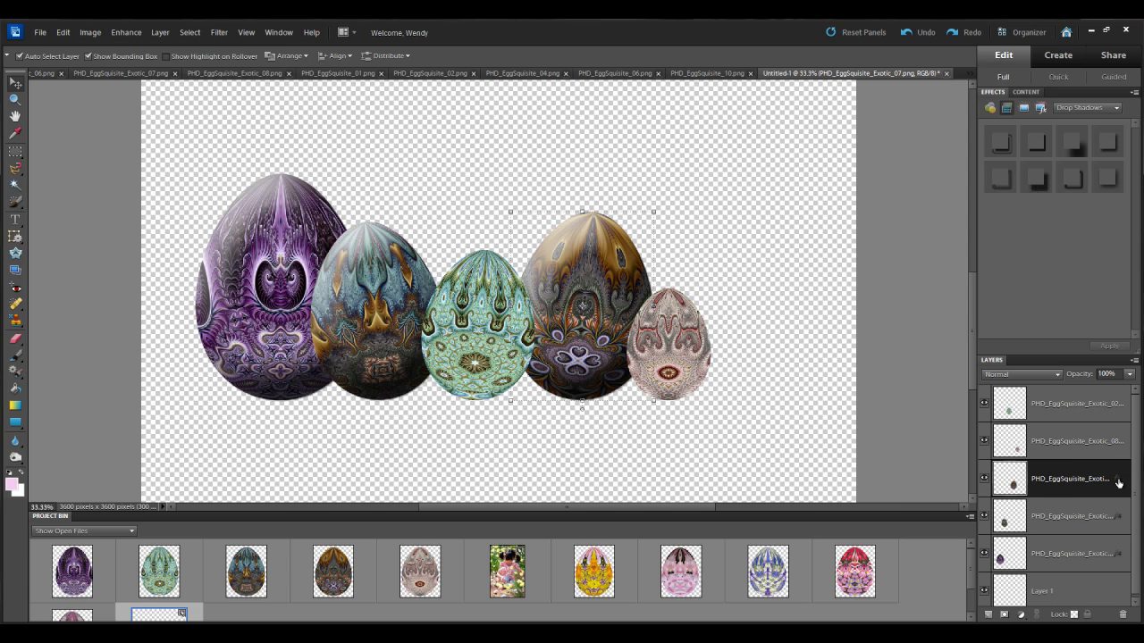
pyautogui.moveTo(1118, 483); pyautogui.dragTo(1119, 445)
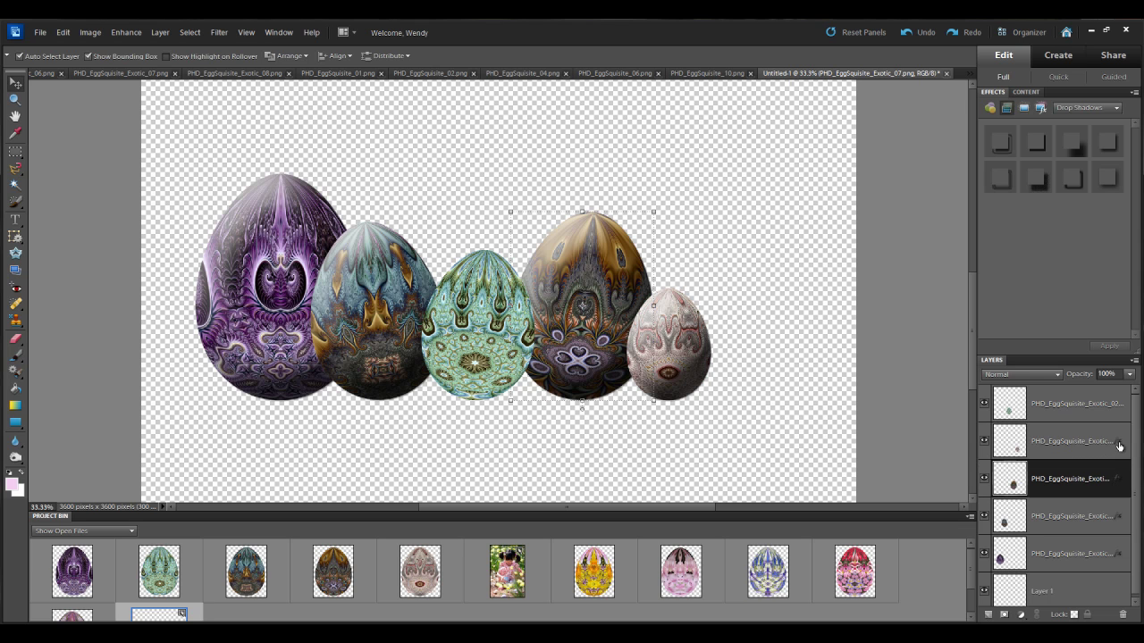
pyautogui.click(1119, 446)
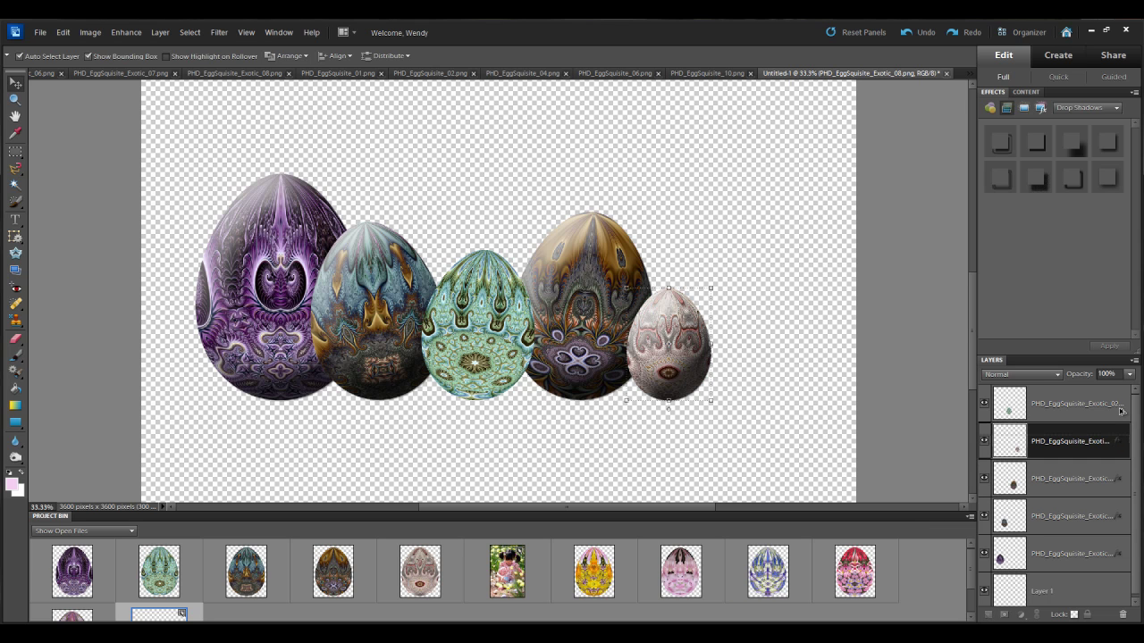
pyautogui.click(1122, 410)
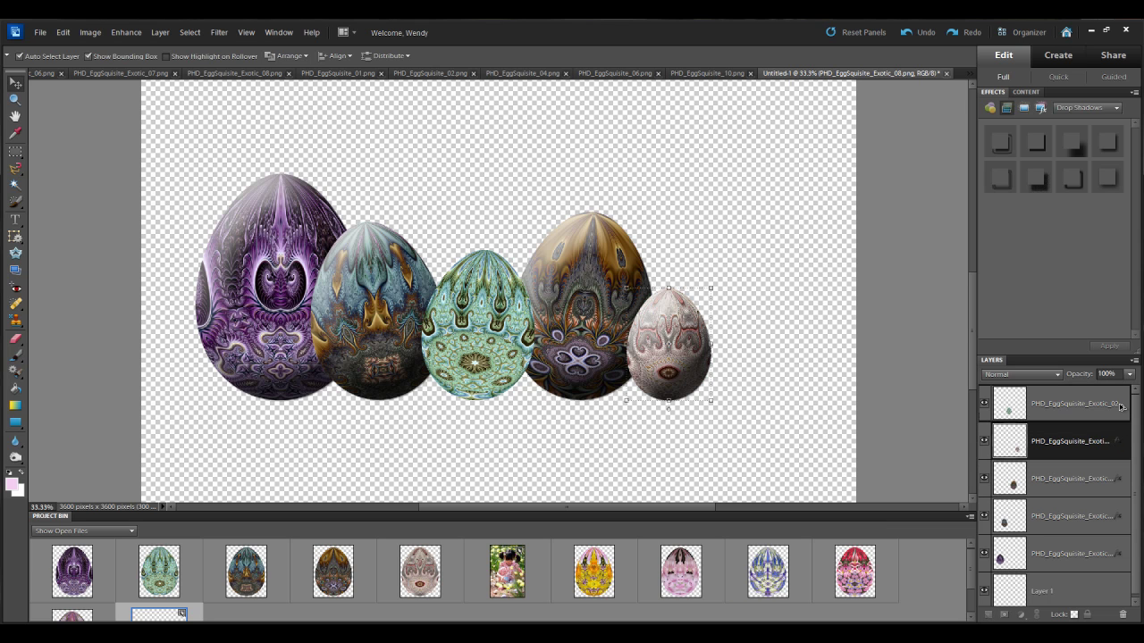
pyautogui.click(800, 381)
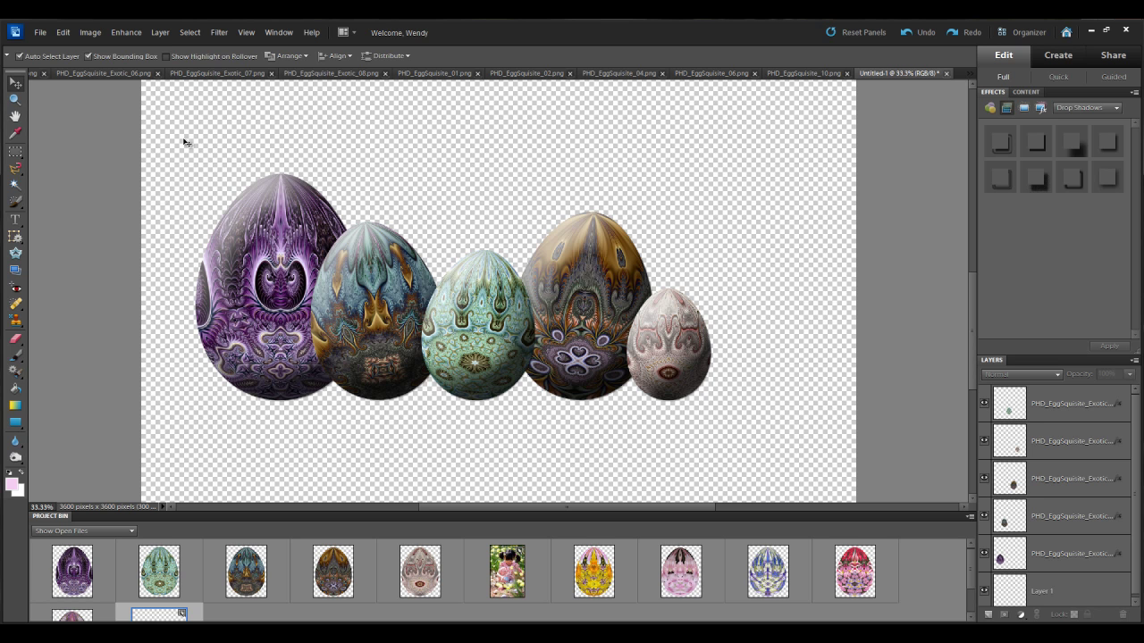
# Select all five egg layers and merge them into one layer.
pyautogui.moveTo(156, 126); pyautogui.dragTo(809, 453)
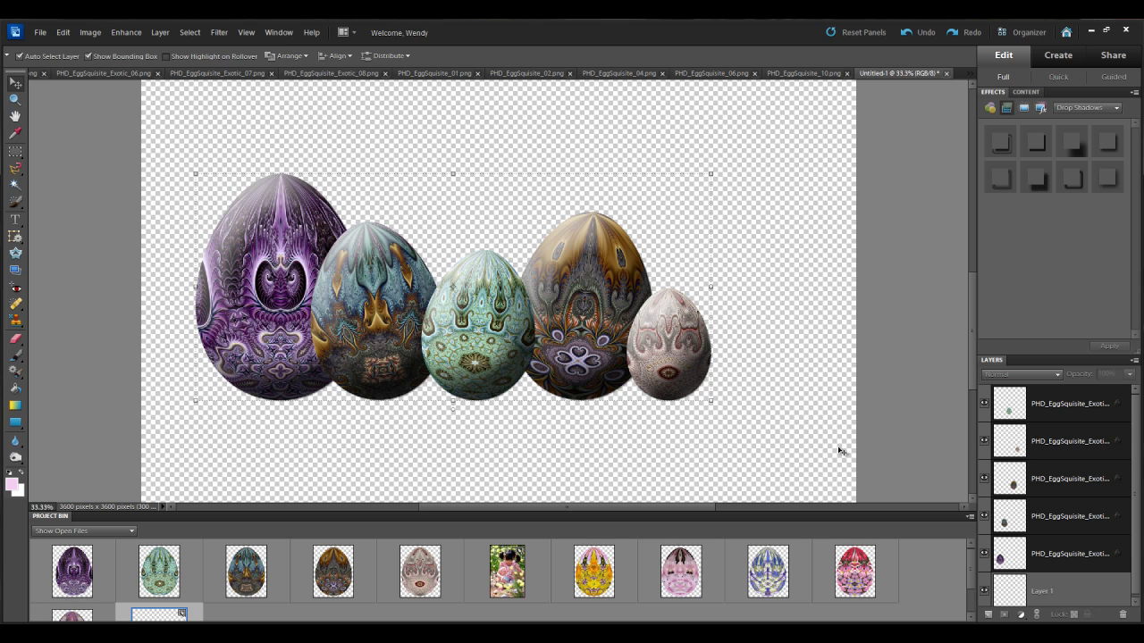
pyautogui.rightClick(1011, 403)
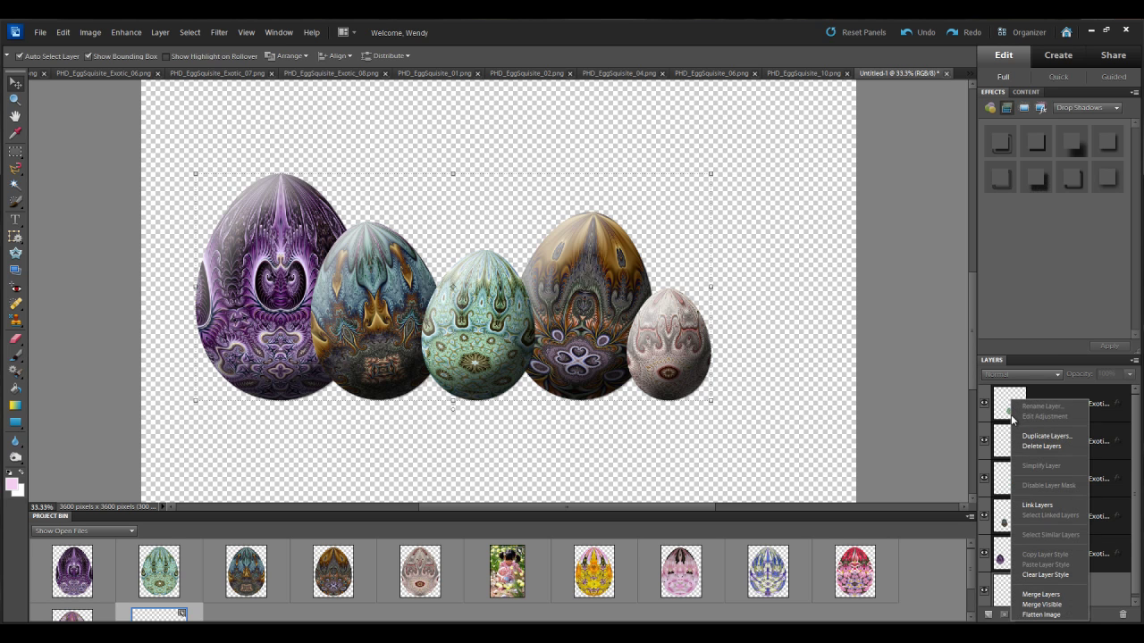
pyautogui.click(1036, 595)
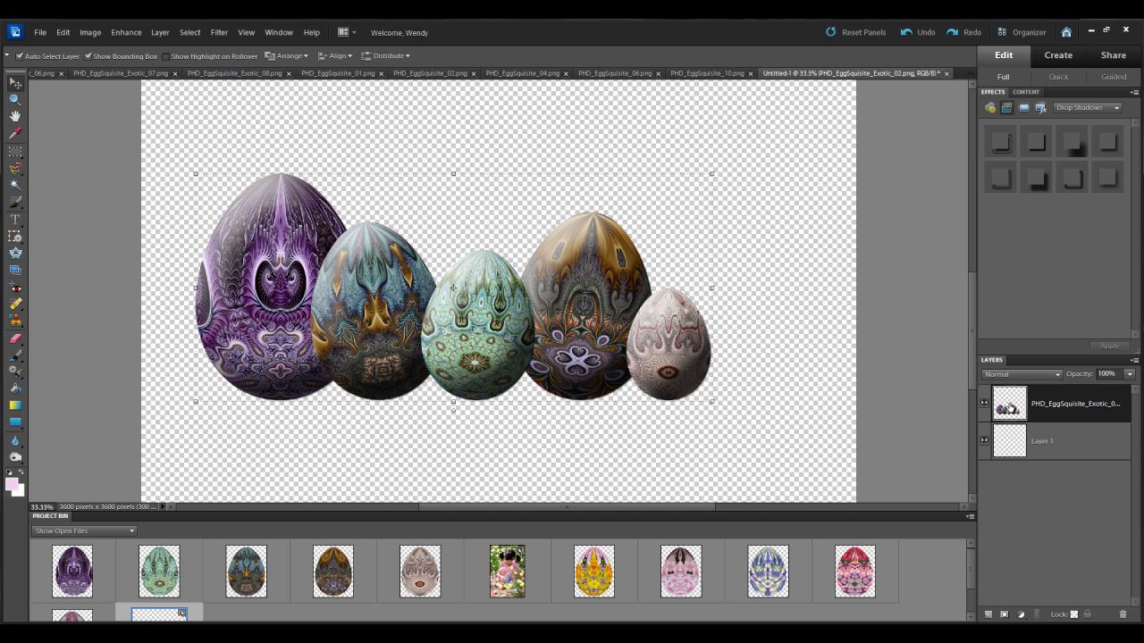
# Move the merged egg row slightly lower and adjust its size.
pyautogui.moveTo(602, 347); pyautogui.dragTo(605, 385)
pyautogui.moveTo(712, 215)
pyautogui.mouseDown()
pyautogui.moveTo(800, 132)
pyautogui.moveTo(768, 205)
pyautogui.moveTo(719, 228)
pyautogui.mouseUp()
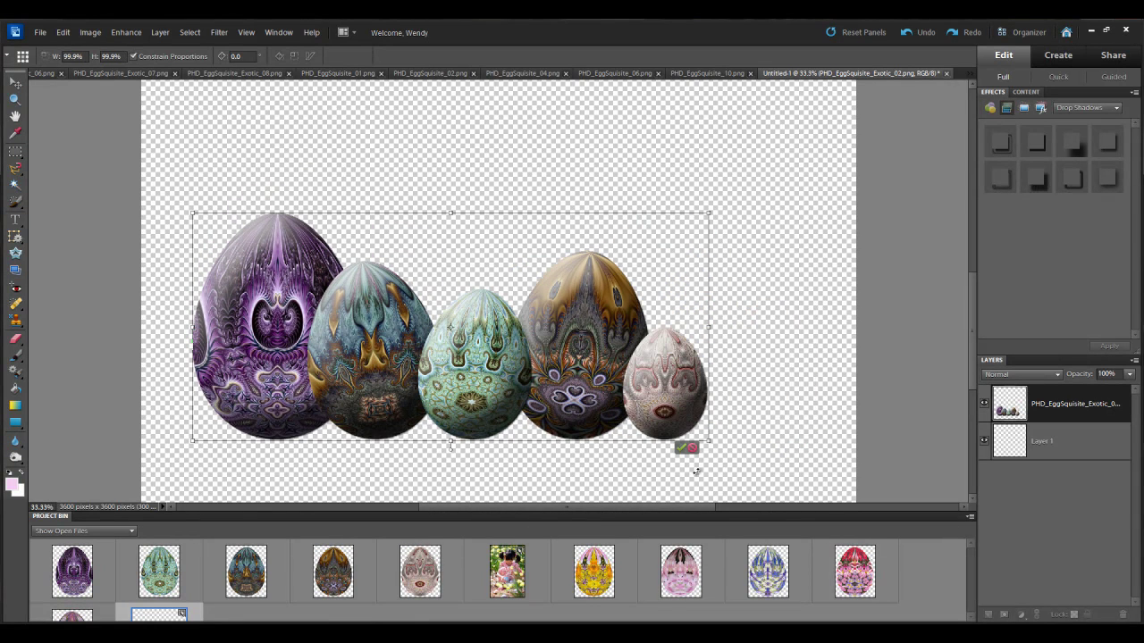
pyautogui.click(681, 449)
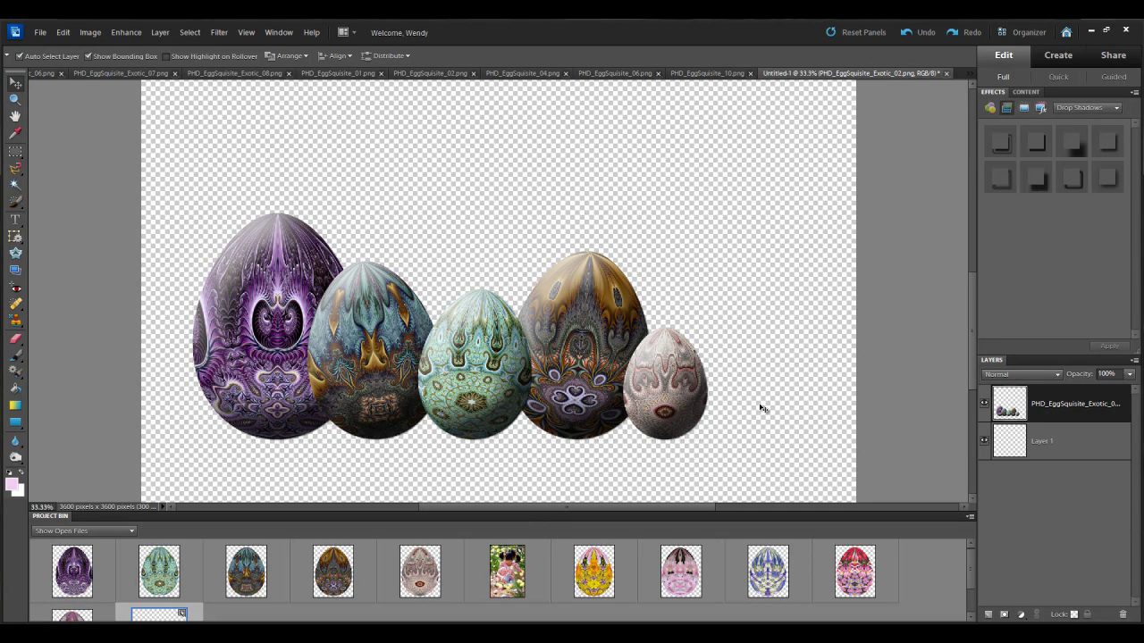
pyautogui.click(760, 408)
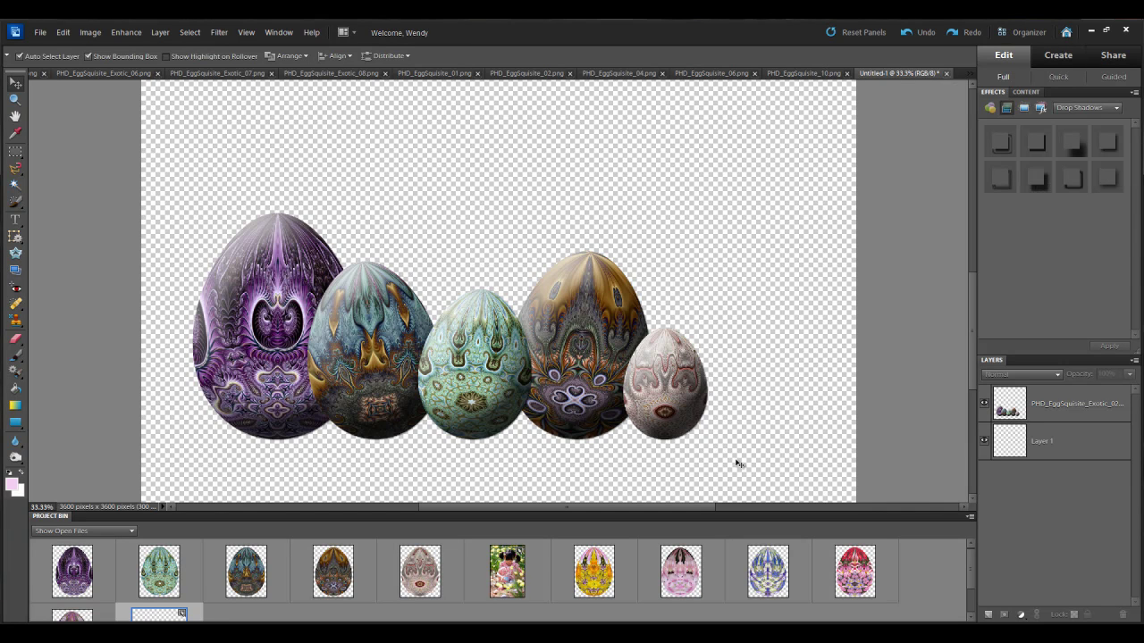
# Switch to Easter.jpg and convert its Background into Layer 0.
pyautogui.click(504, 580)
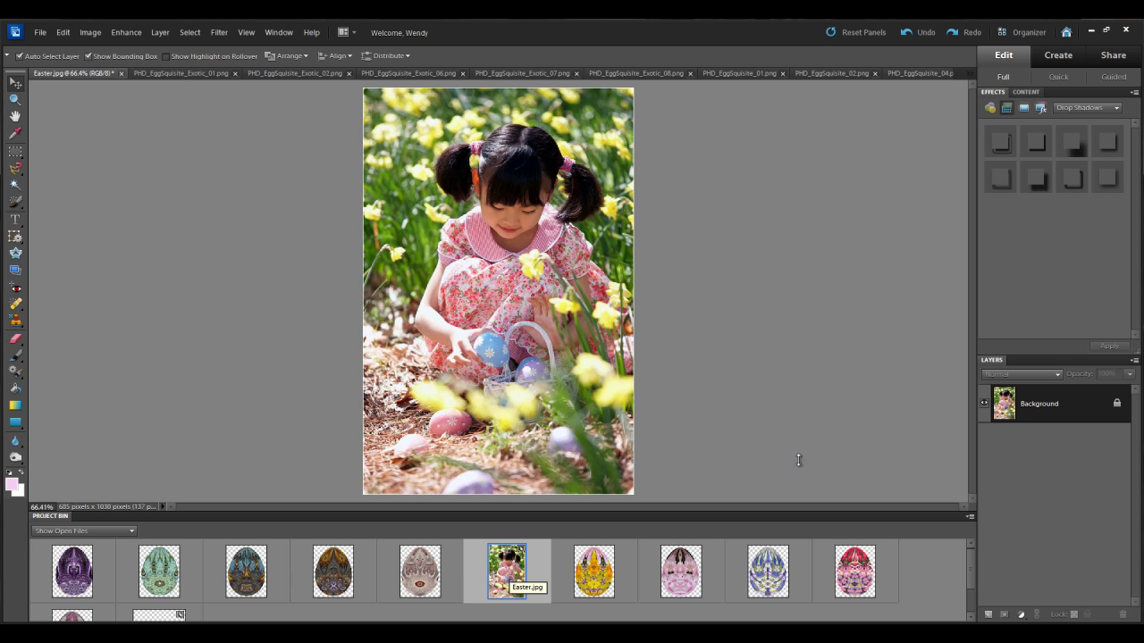
pyautogui.click(1119, 407)
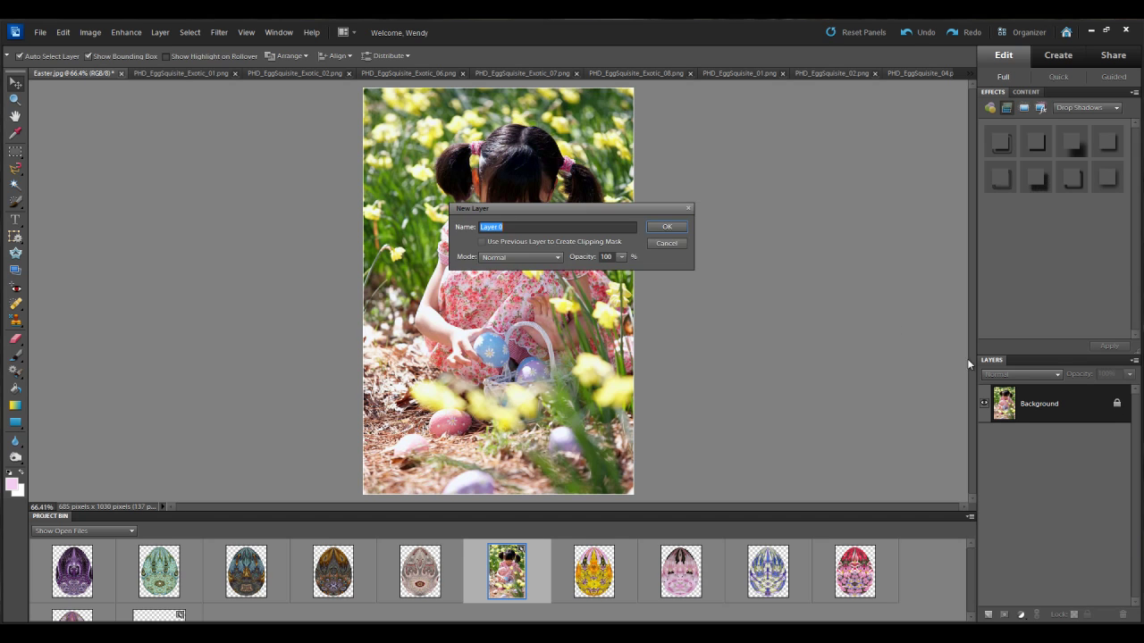
pyautogui.click(676, 227)
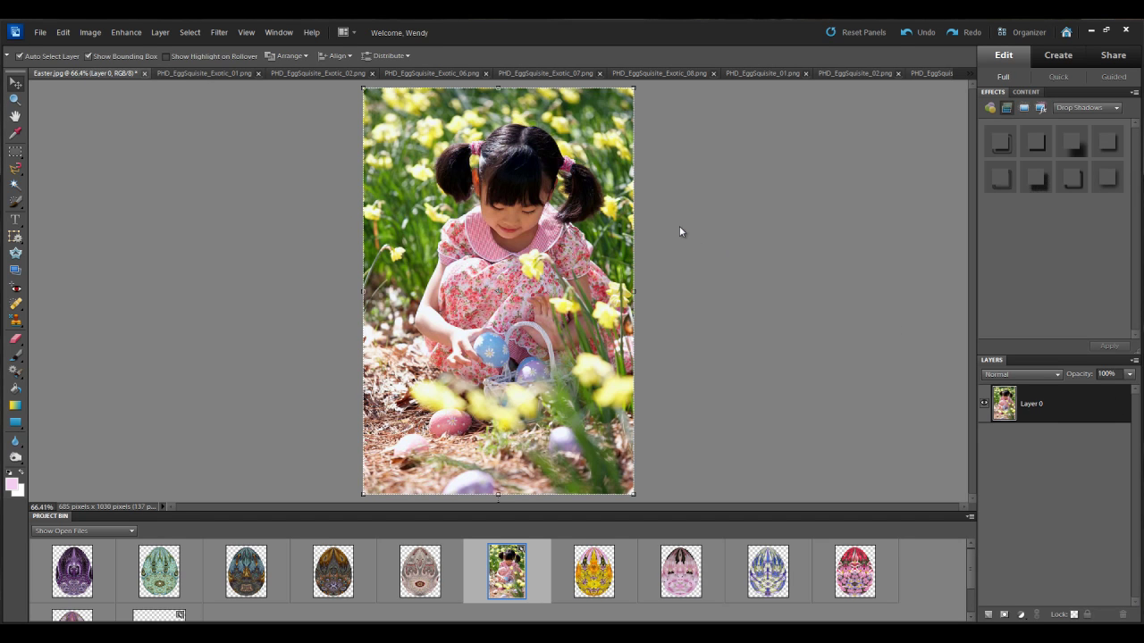
# Draw an elliptical marquee selection around the girl.
pyautogui.click(15, 154)
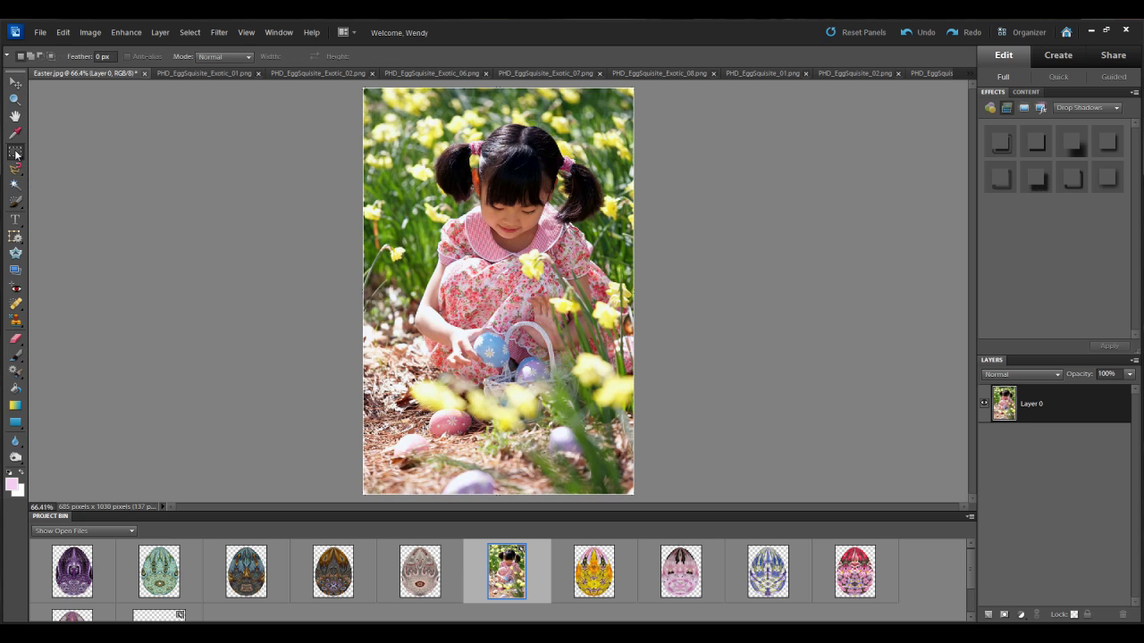
pyautogui.click(16, 154)
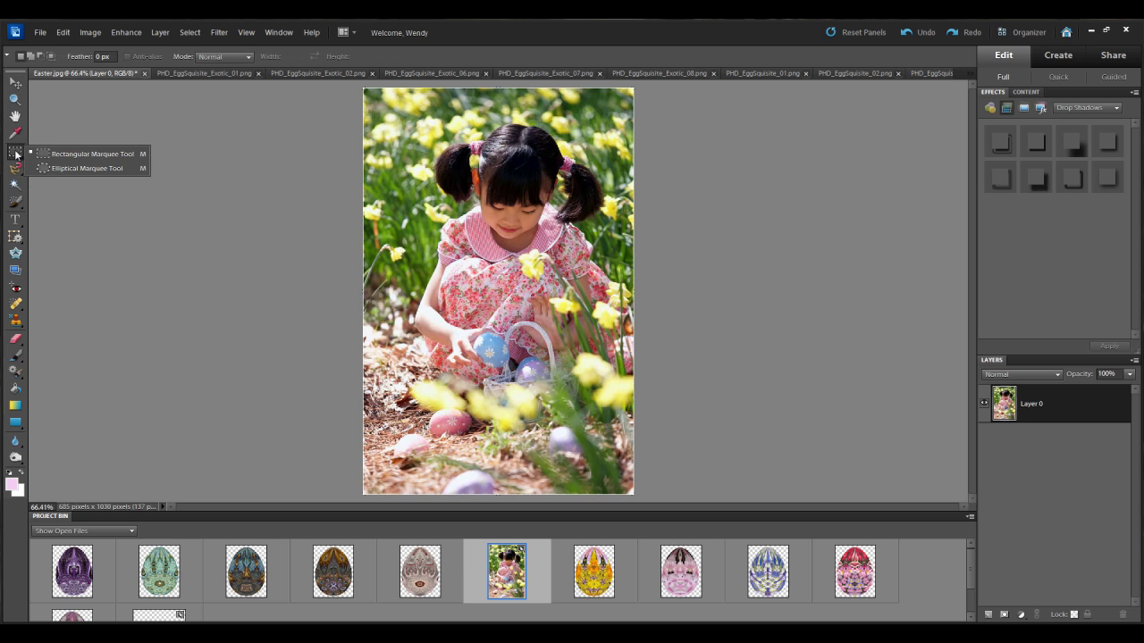
pyautogui.click(60, 168)
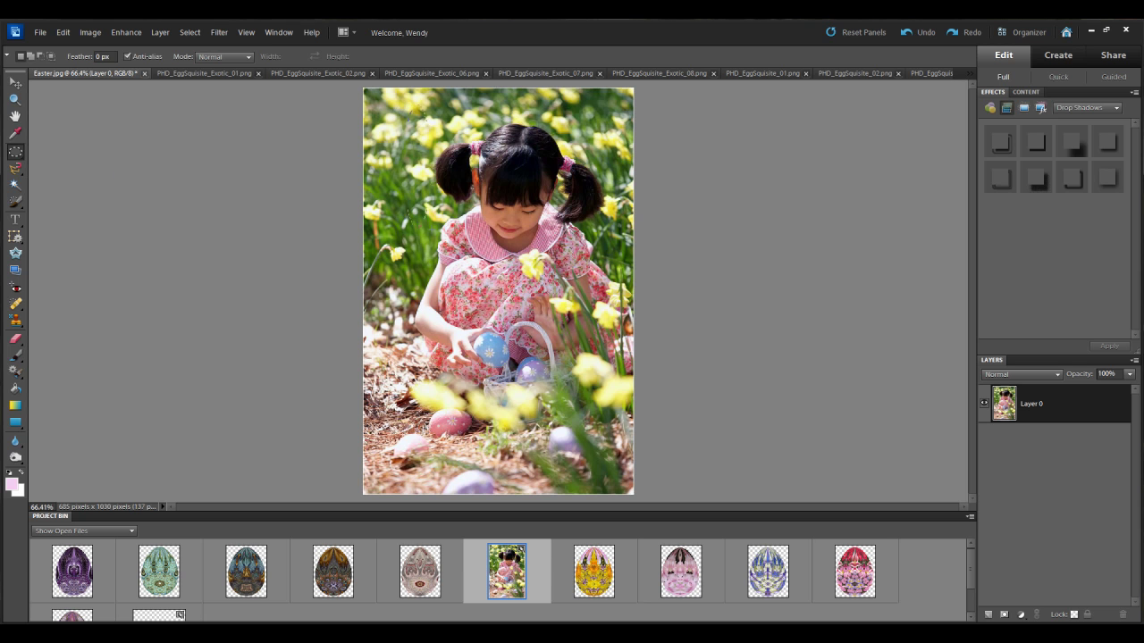
pyautogui.moveTo(408, 106); pyautogui.dragTo(625, 417)
# Feather the oval selection by 40 px and turn it into a layer mask.
pyautogui.rightClick(498, 249)
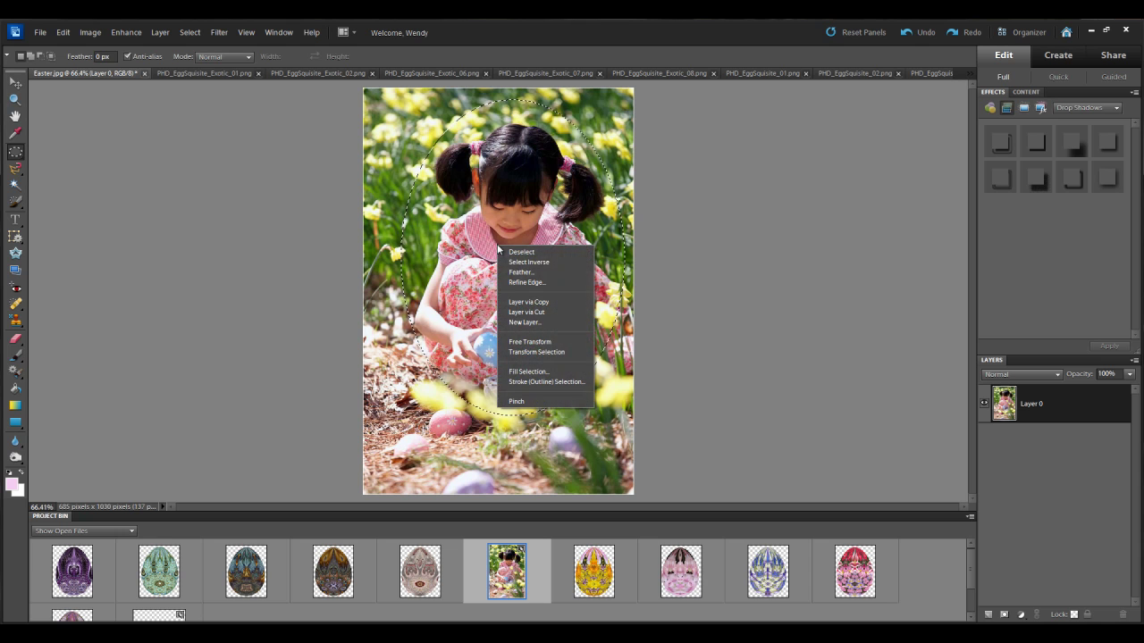
pyautogui.click(515, 274)
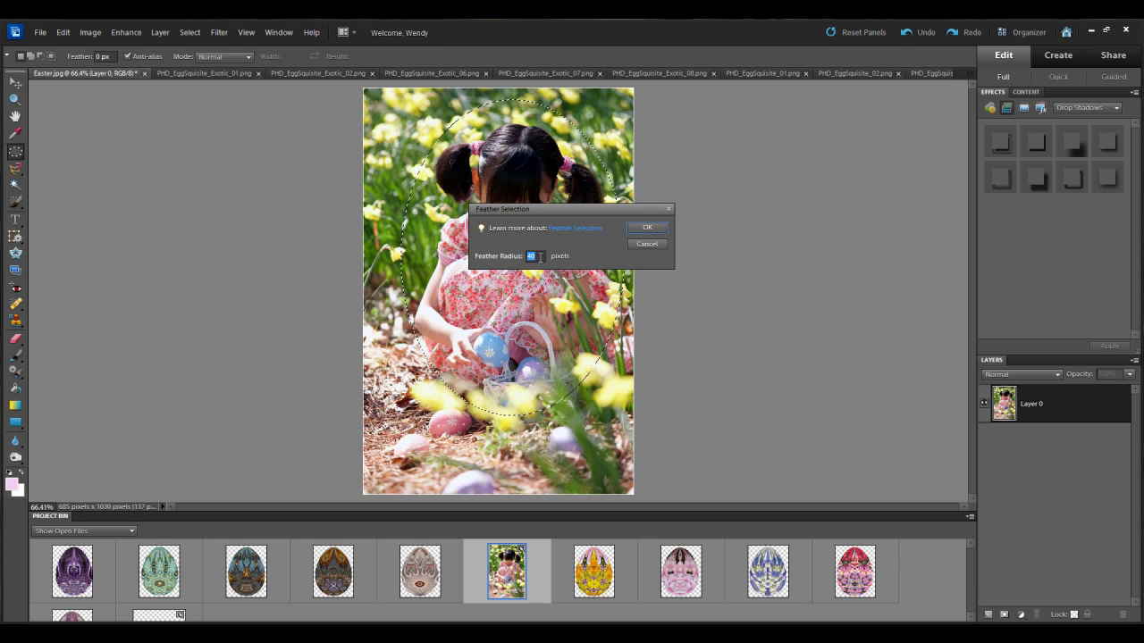
pyautogui.click(636, 228)
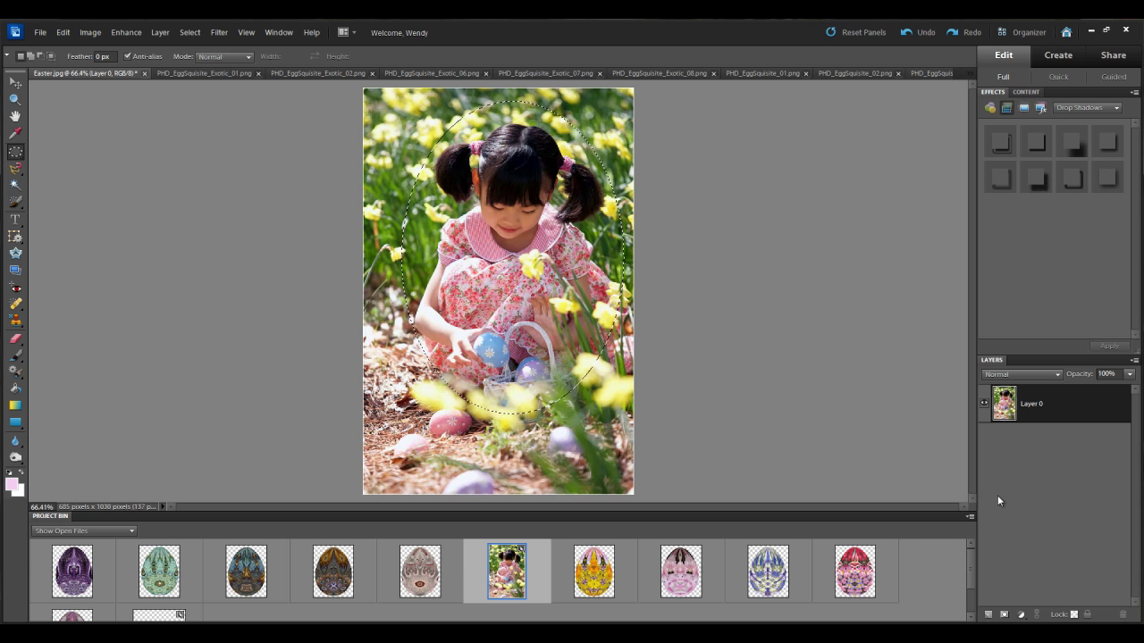
pyautogui.click(1003, 614)
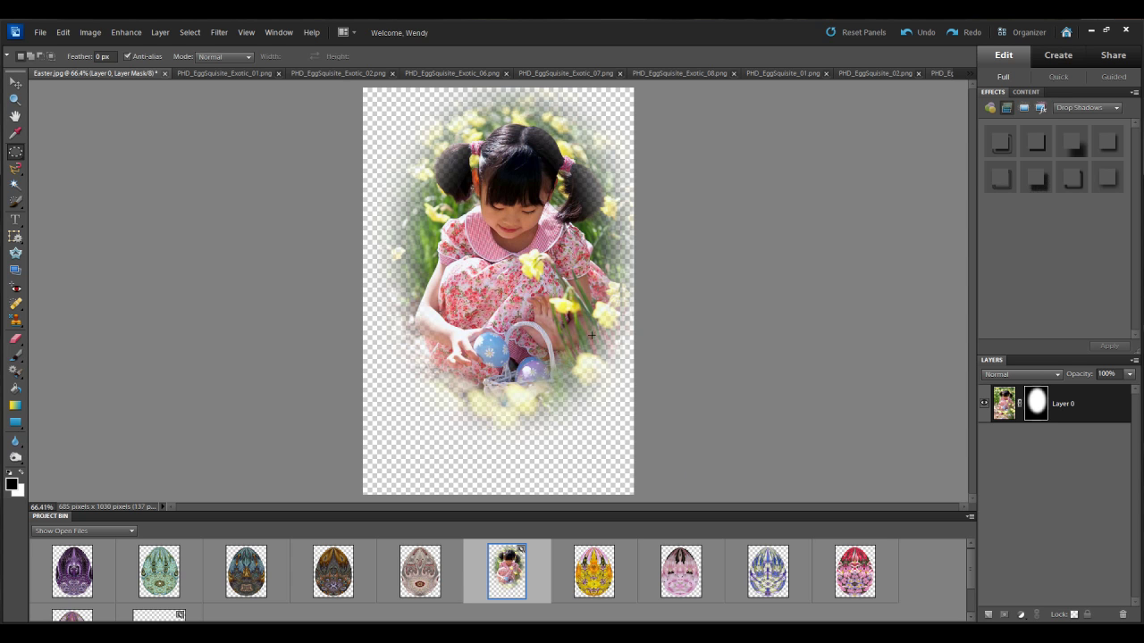
pyautogui.click(15, 83)
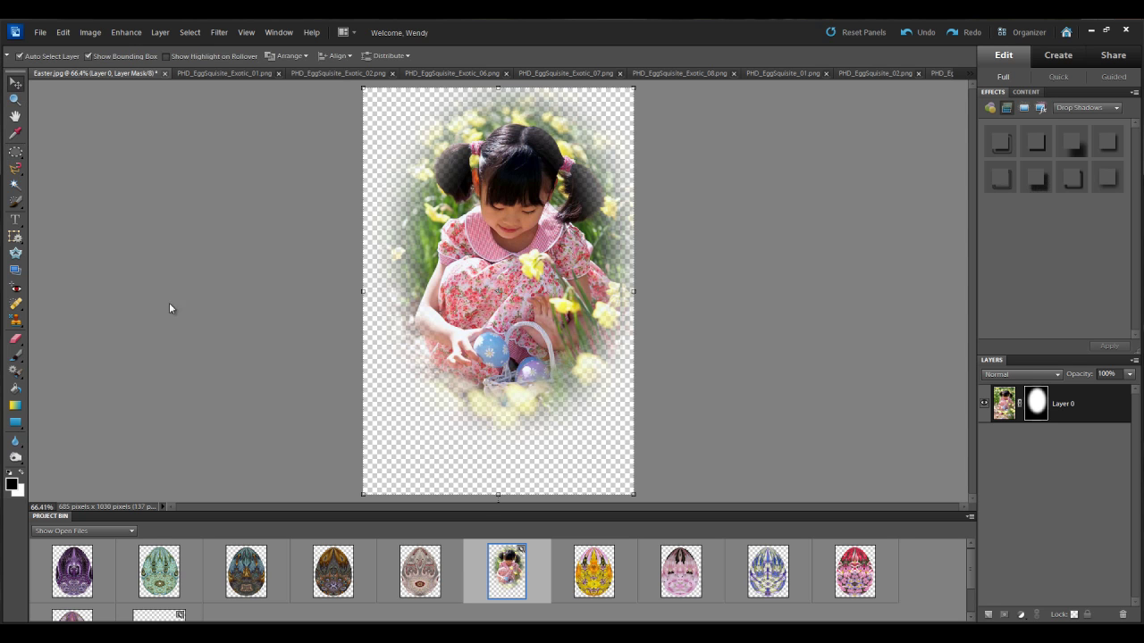
# In Untitled-1, add the pink egg at the upper left, enlarged to about 199%.
pyautogui.click(158, 611)
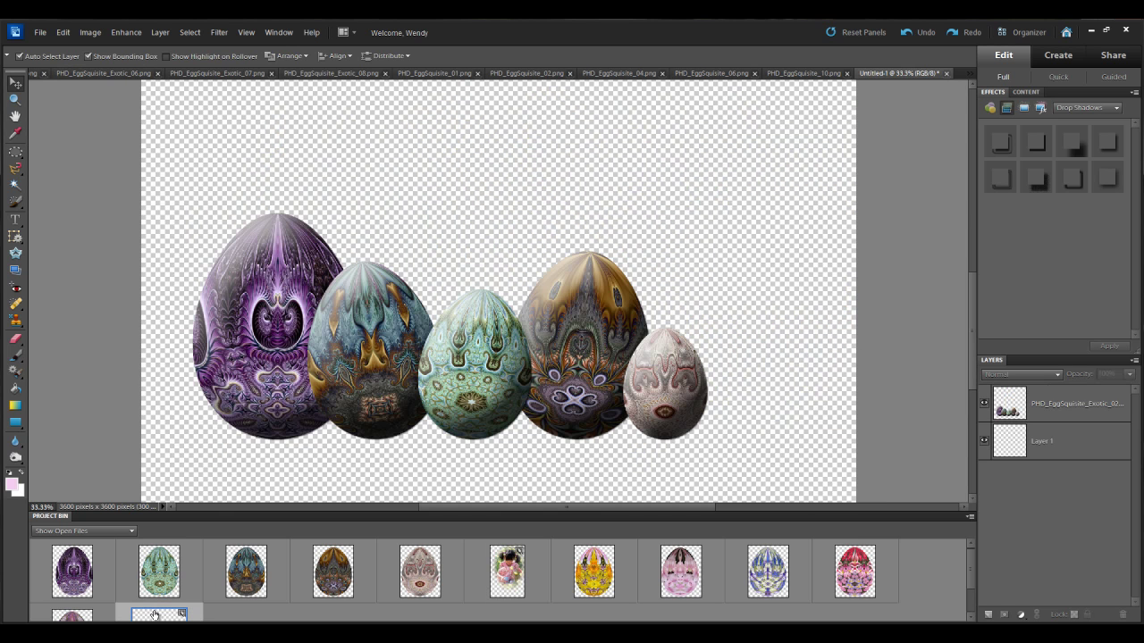
pyautogui.scroll(3, 487, 400)
pyautogui.scroll(5, 484, 400)
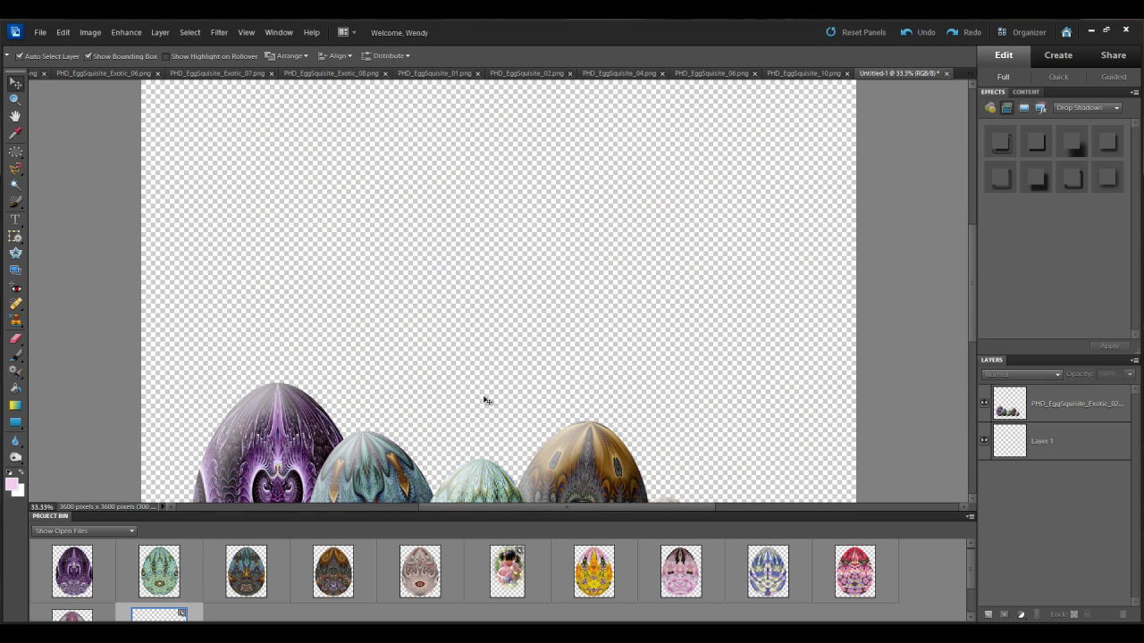
pyautogui.scroll(2, 483, 401)
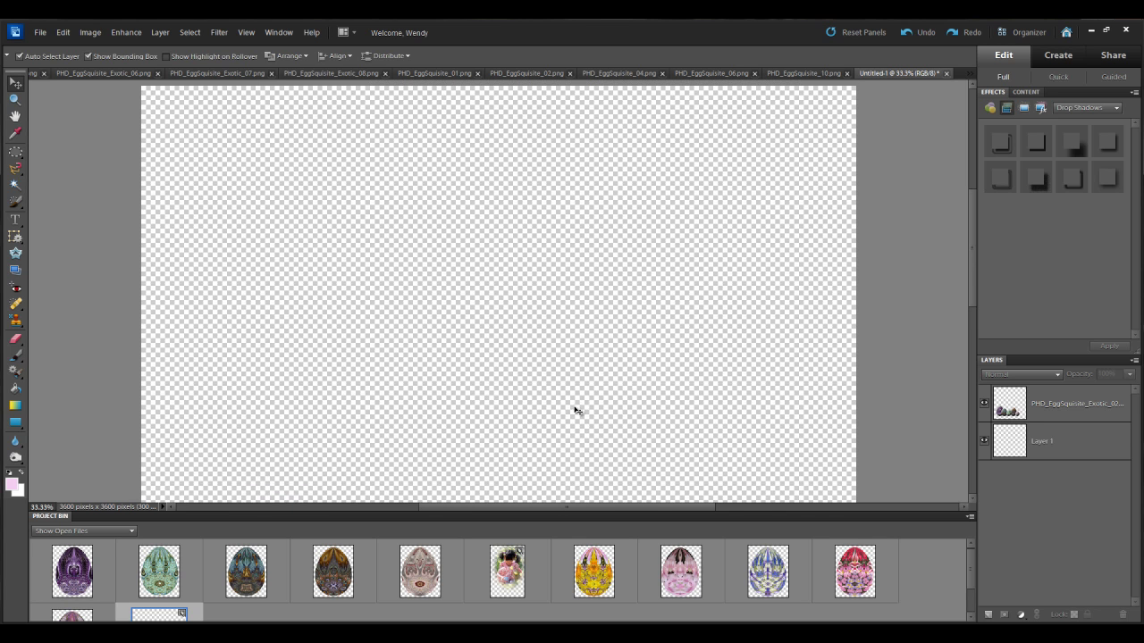
pyautogui.click(681, 576)
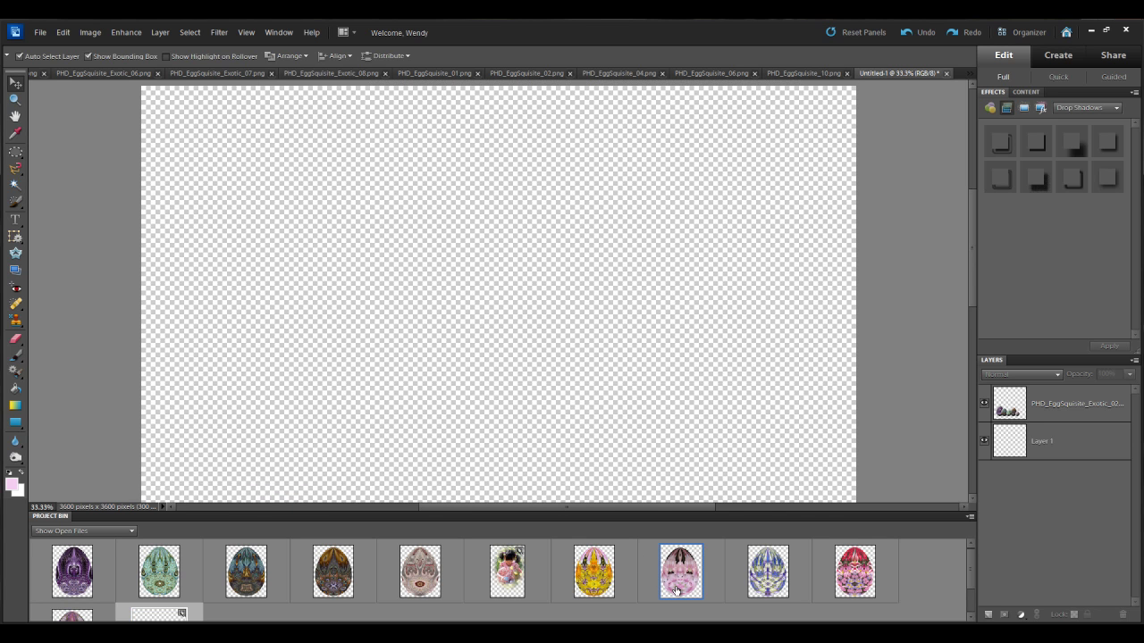
pyautogui.moveTo(681, 576); pyautogui.dragTo(541, 320)
pyautogui.moveTo(528, 408); pyautogui.dragTo(331, 200)
pyautogui.moveTo(366, 310); pyautogui.dragTo(502, 483)
pyautogui.moveTo(389, 375); pyautogui.dragTo(372, 349)
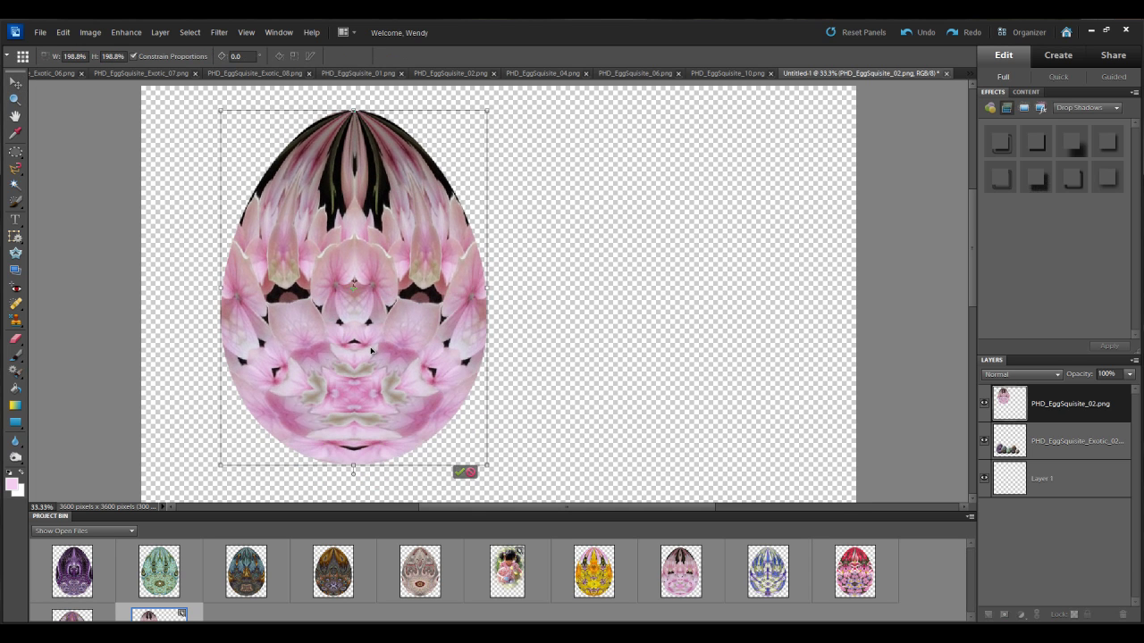
pyautogui.click(459, 473)
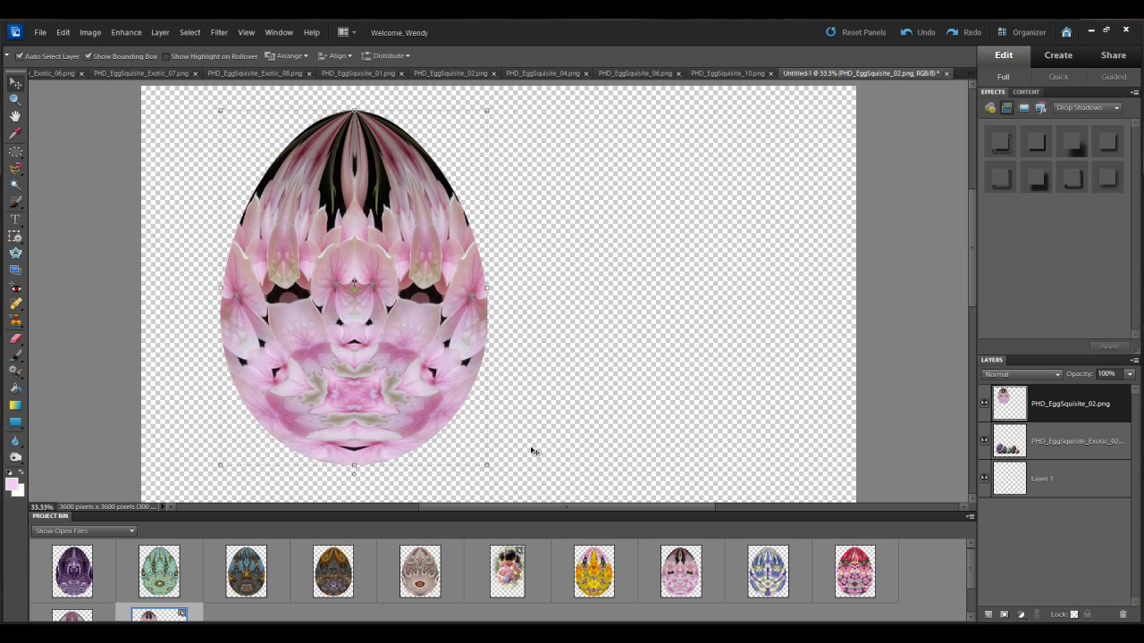
# Drag the feathered Easter.jpg photo over the pink egg and enlarge it to about 154%.
pyautogui.click(506, 579)
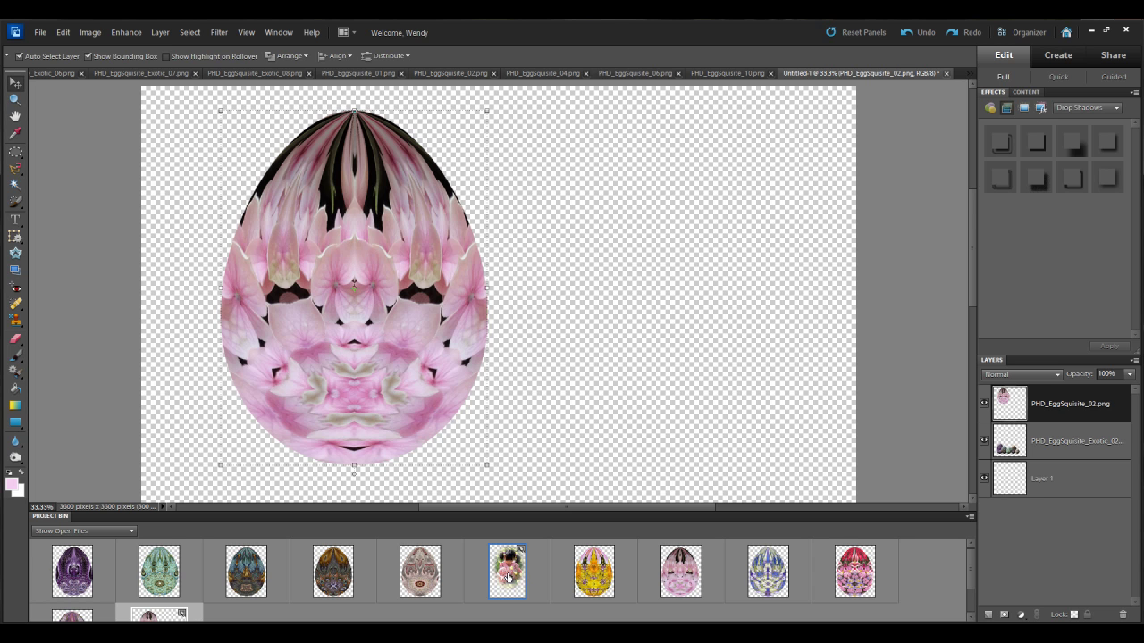
pyautogui.moveTo(507, 577); pyautogui.dragTo(334, 256)
pyautogui.moveTo(390, 364); pyautogui.dragTo(360, 351)
pyautogui.click(430, 472)
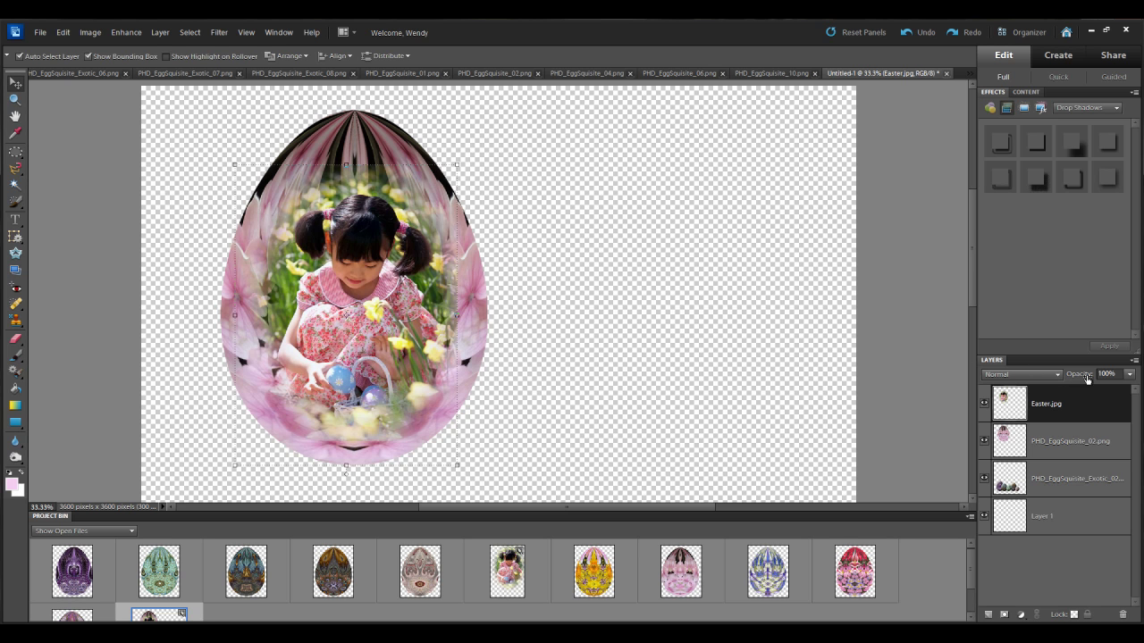
# Lower the Easter.jpg layer's opacity so the pink egg shows through.
pyautogui.click(1129, 375)
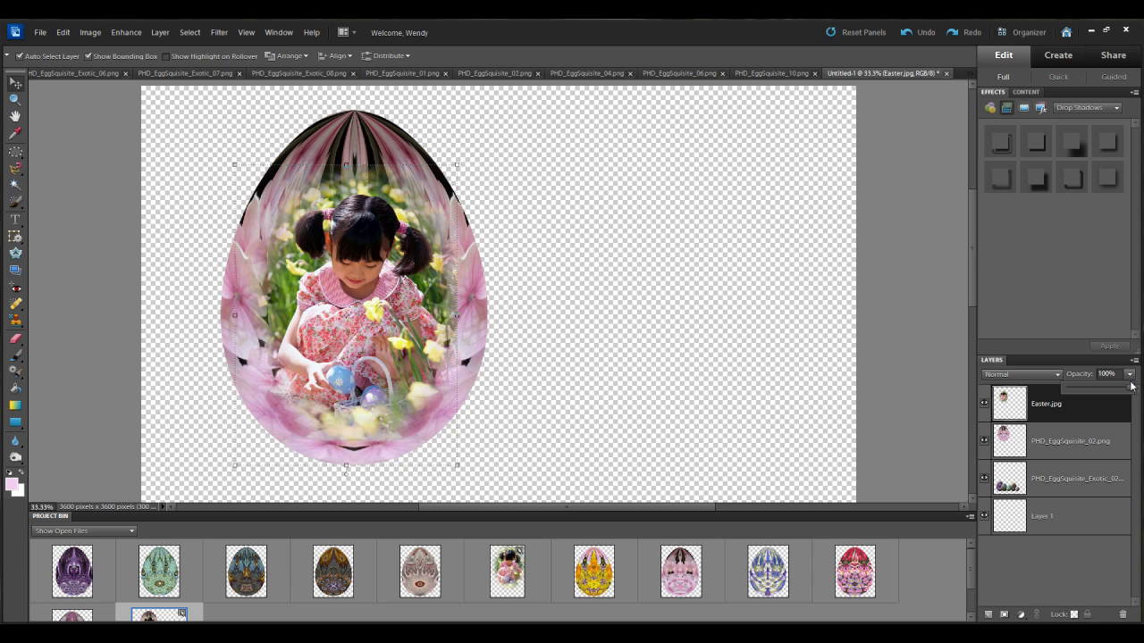
pyautogui.moveTo(1128, 388); pyautogui.dragTo(1105, 393)
pyautogui.click(820, 371)
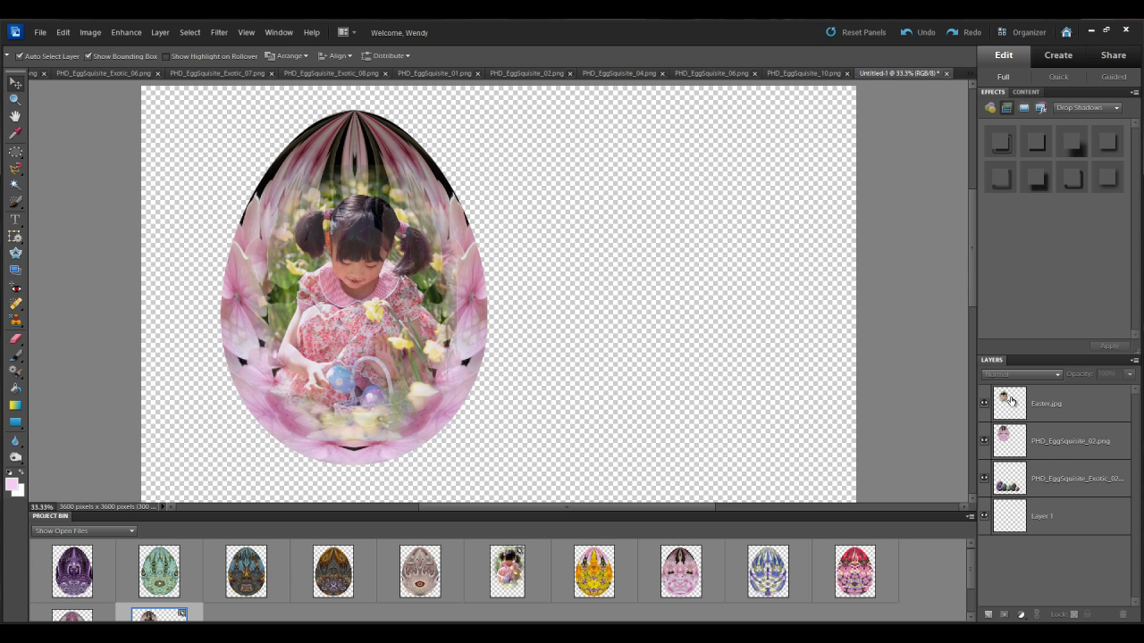
# Merge the Easter.jpg and pink egg layers, then nudge the result slightly right.
pyautogui.click(1012, 400)
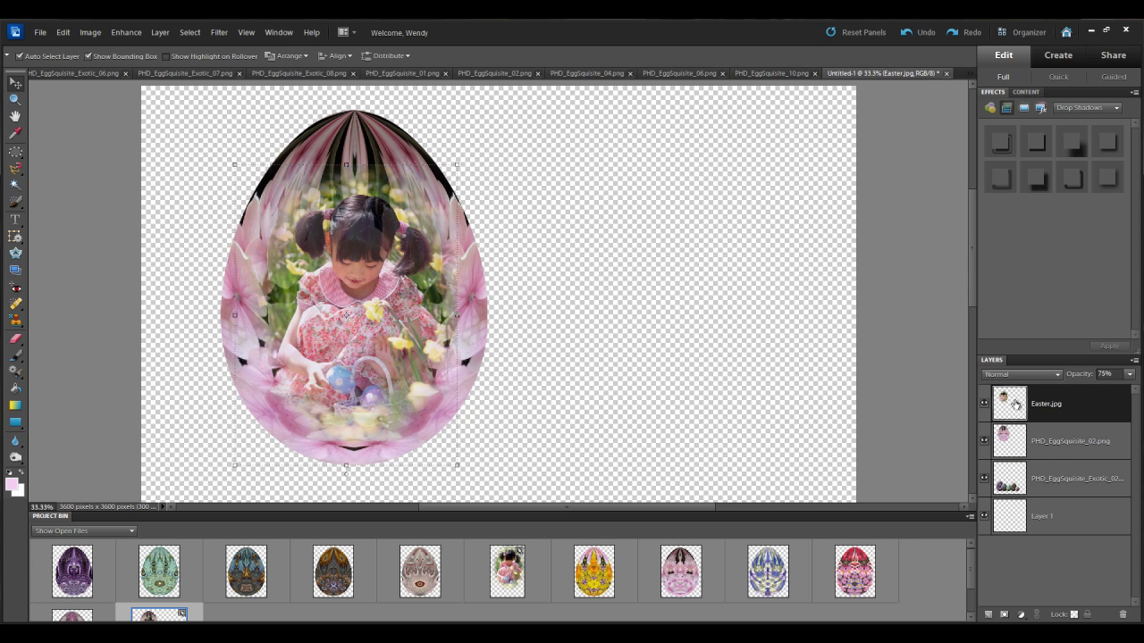
pyautogui.keyDown('shift'); pyautogui.click(1014, 448); pyautogui.keyUp('shift')
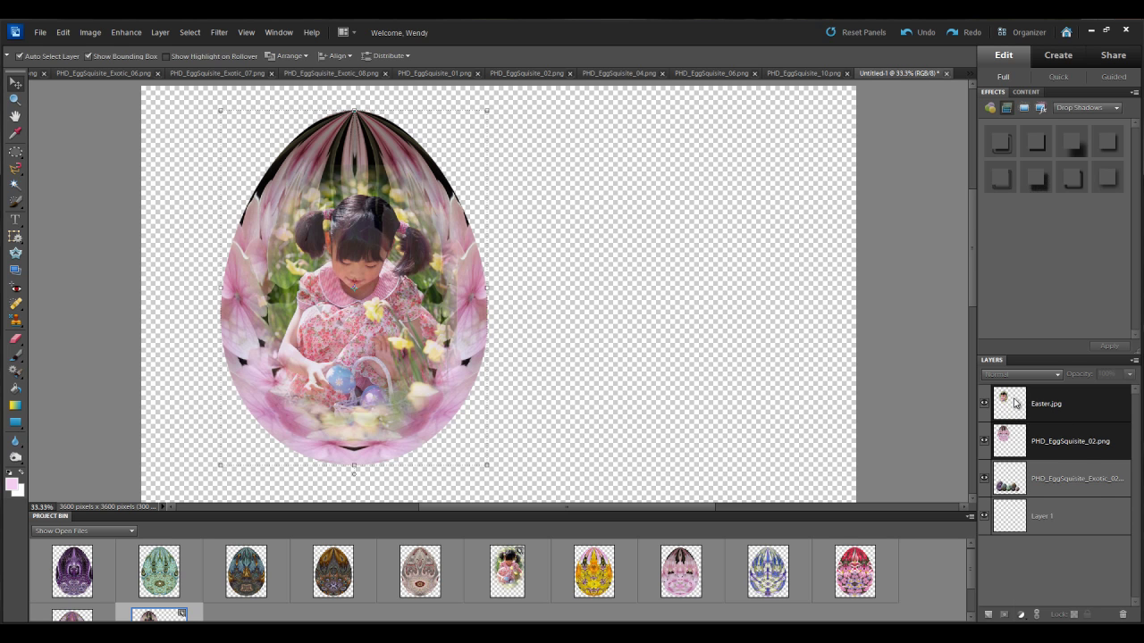
pyautogui.rightClick(1013, 402)
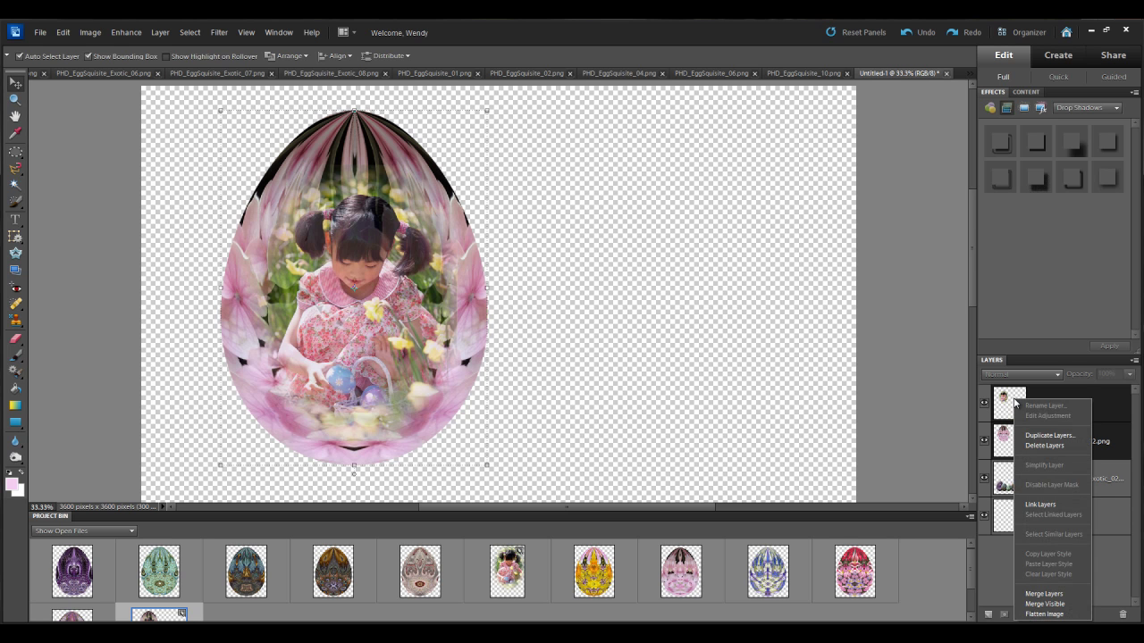
pyautogui.click(1042, 593)
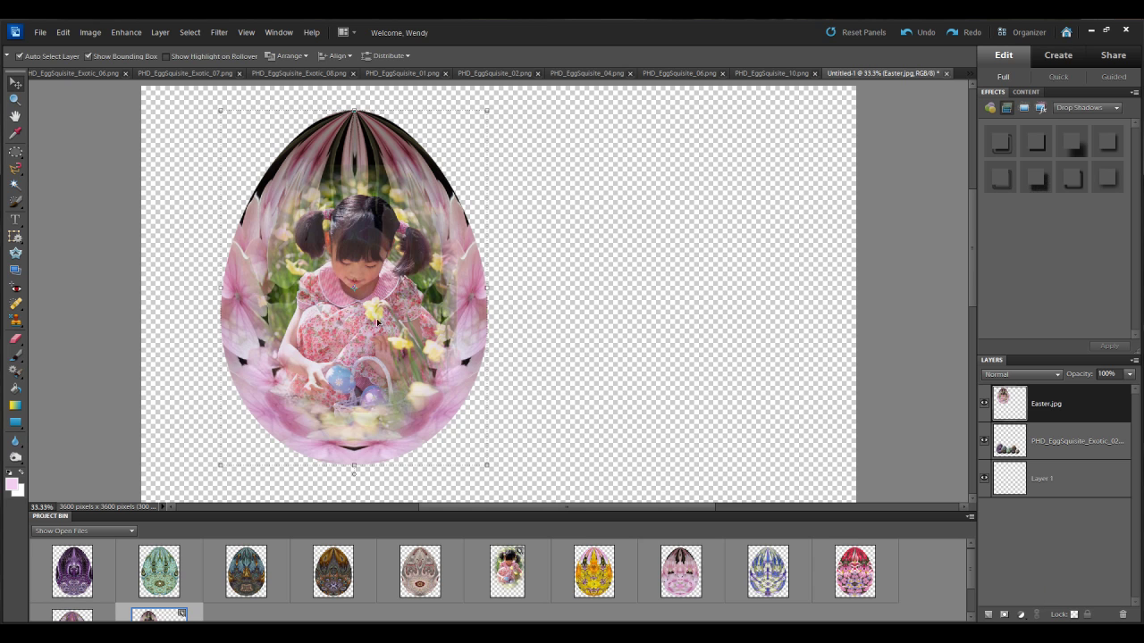
pyautogui.moveTo(367, 319)
pyautogui.mouseDown()
pyautogui.moveTo(459, 315)
pyautogui.moveTo(372, 326)
pyautogui.mouseUp()
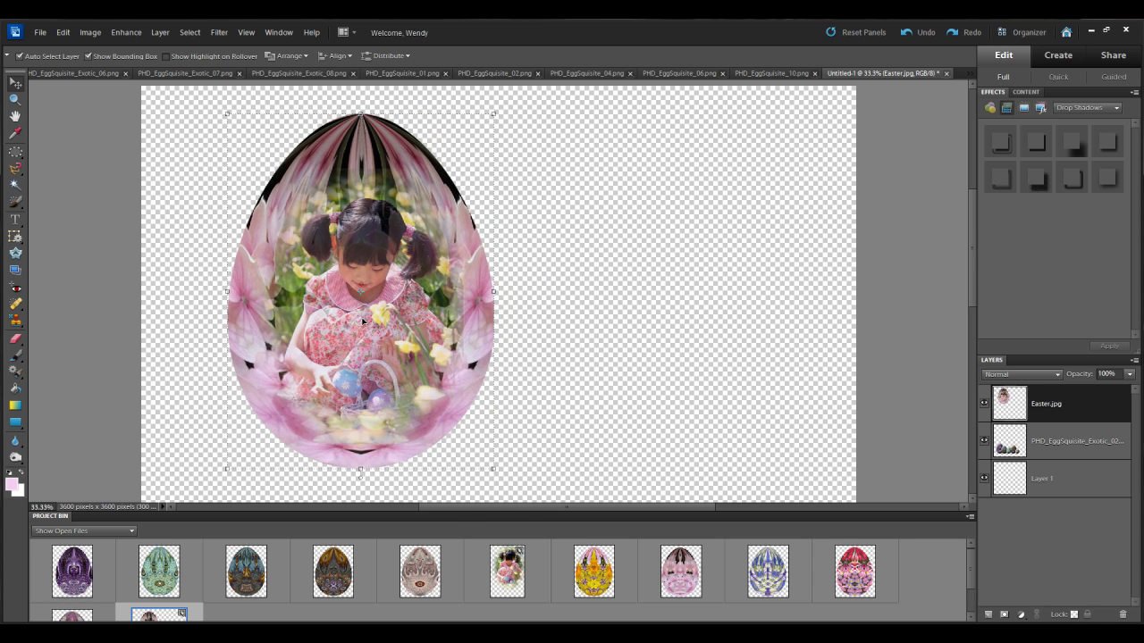
# Give the merged Easter.jpg egg layer a 244 px bevel and a drop shadow style.
pyautogui.rightClick(350, 294)
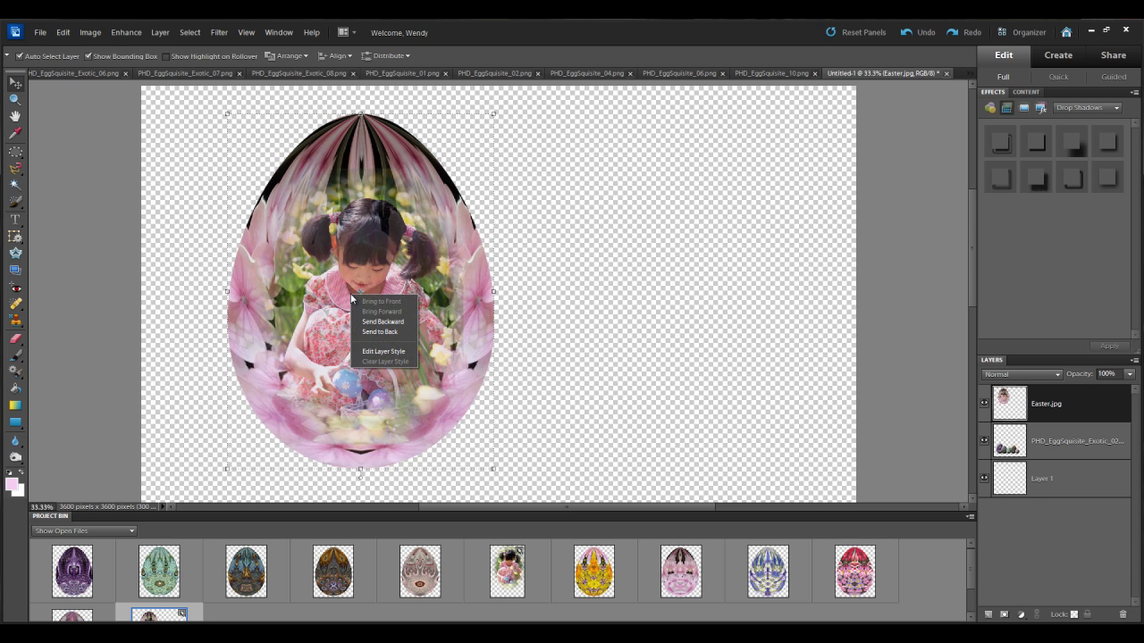
pyautogui.click(374, 352)
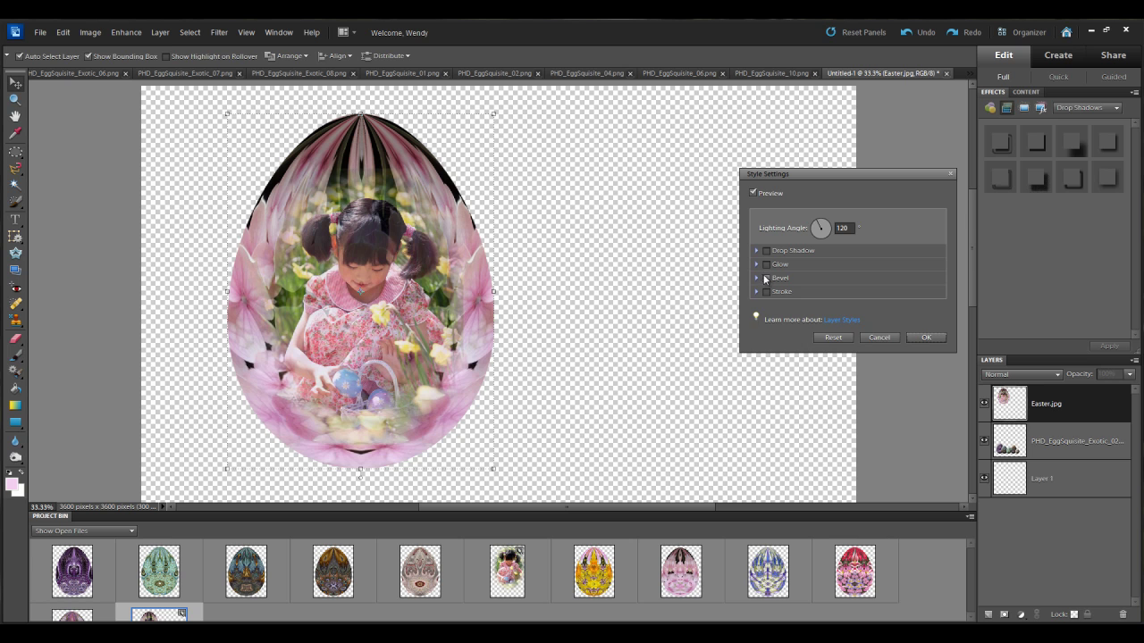
pyautogui.click(766, 278)
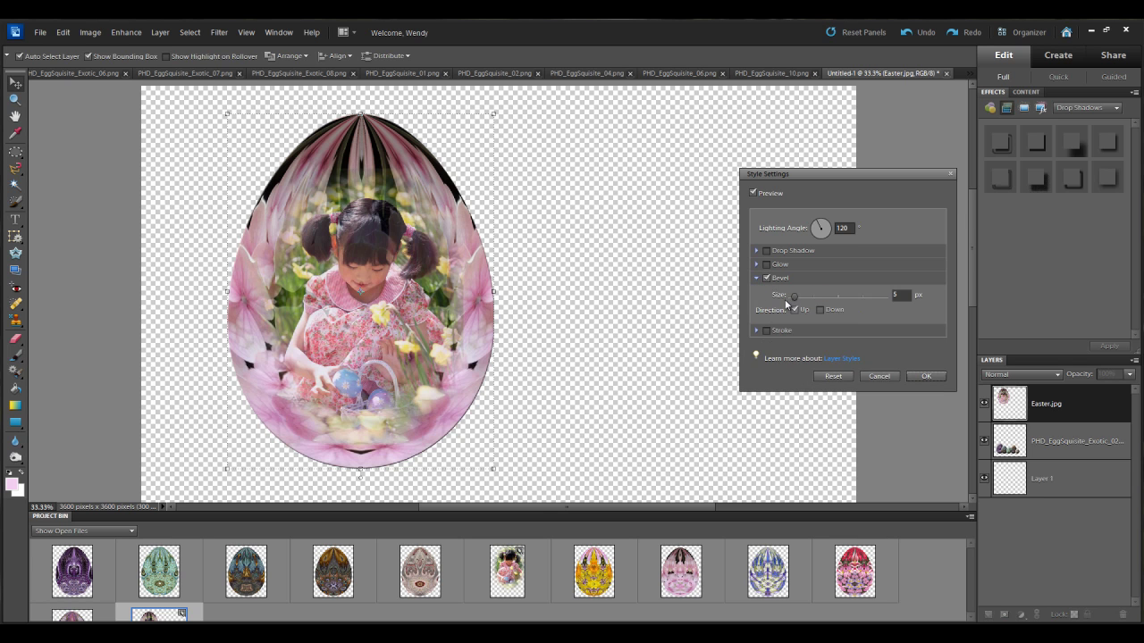
pyautogui.moveTo(792, 299); pyautogui.dragTo(863, 306)
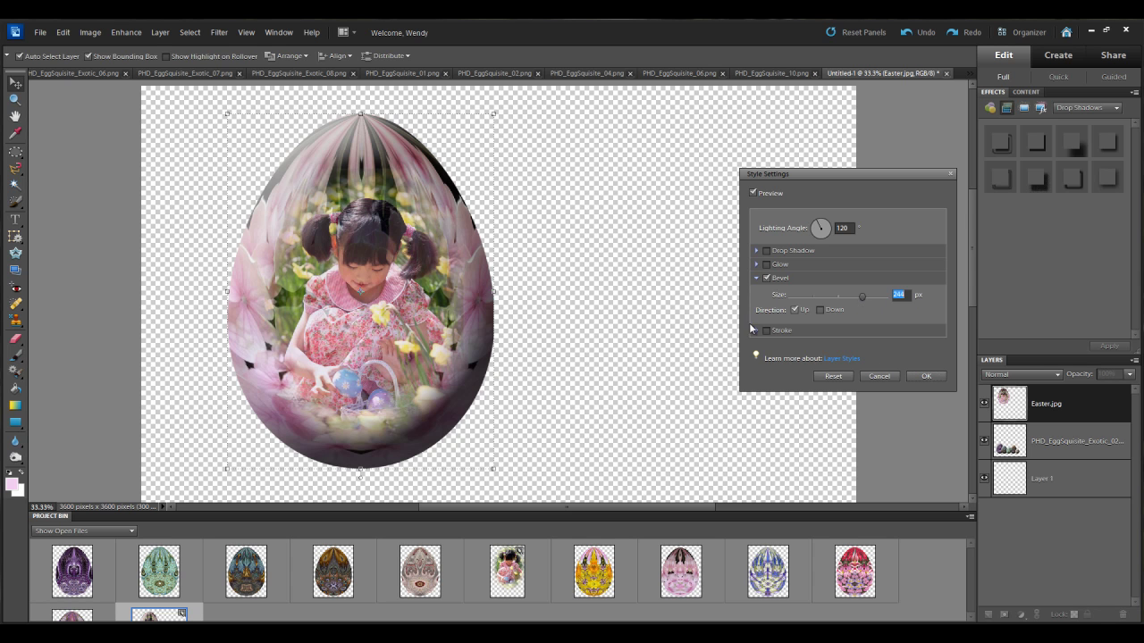
pyautogui.click(765, 251)
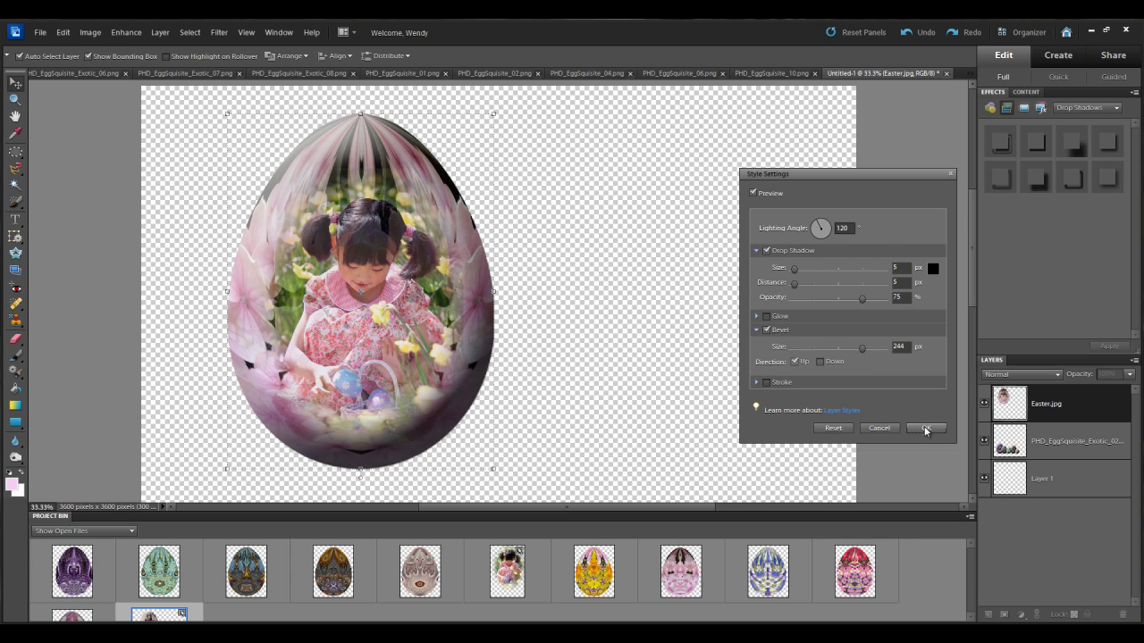
pyautogui.click(925, 430)
pyautogui.click(735, 349)
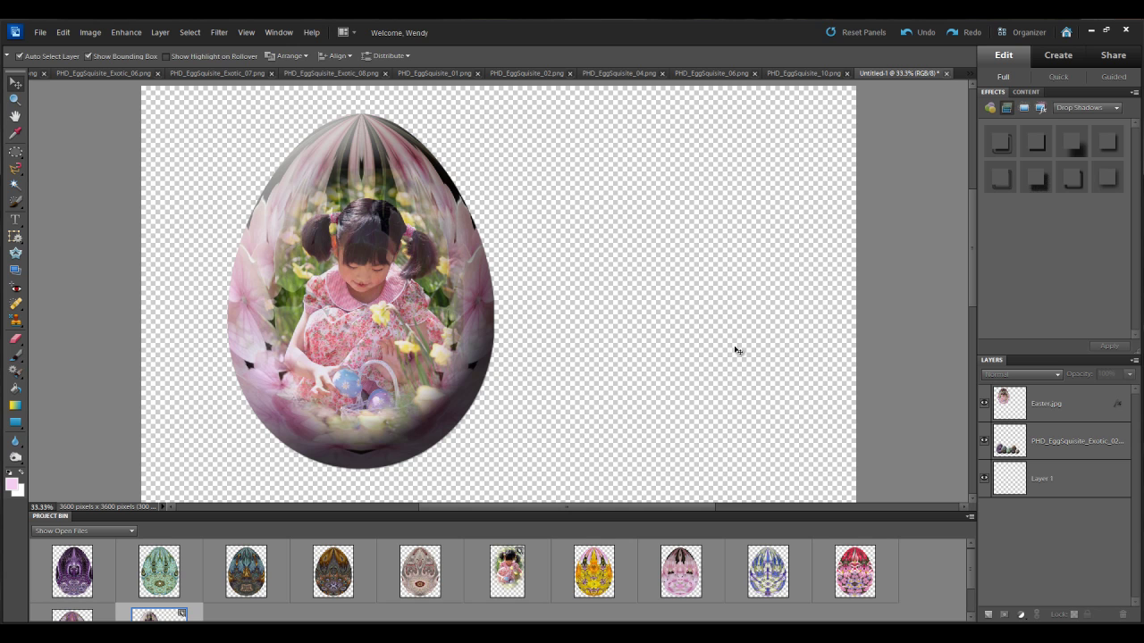